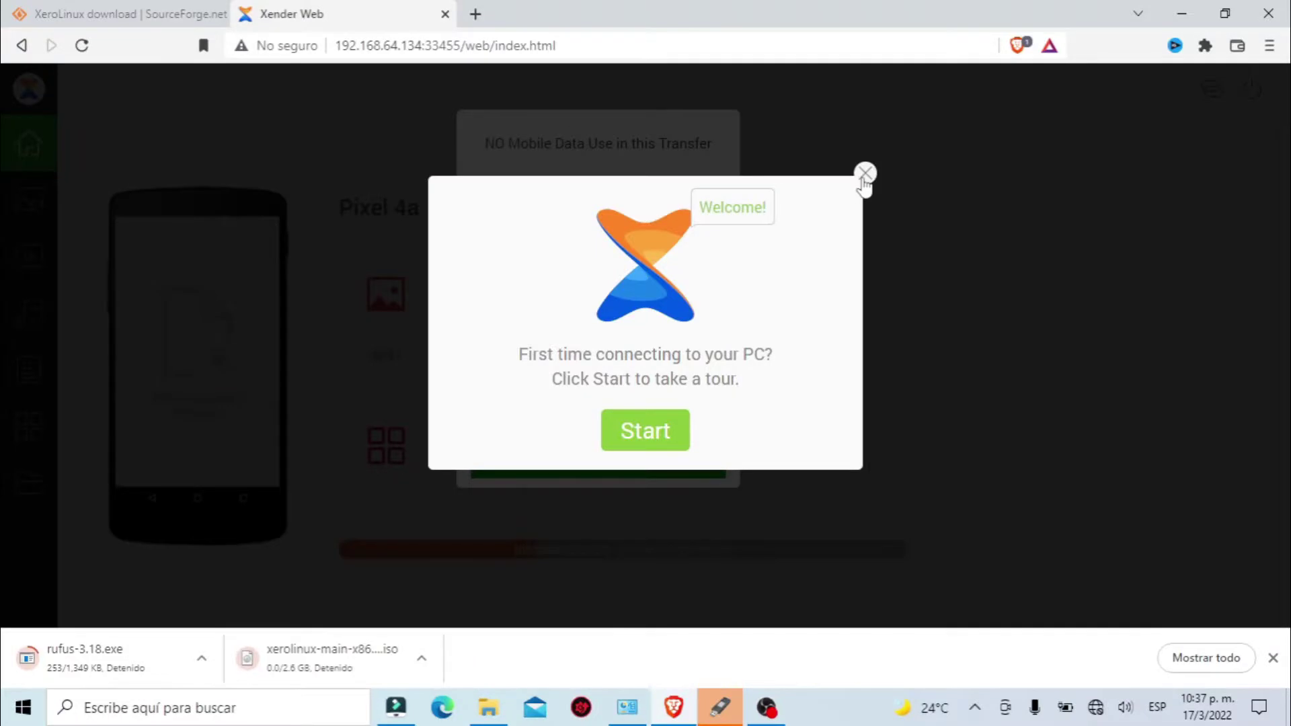
# Dismiss the welcome tour and confirm the notice about no mobile data use in the transfer.
pyautogui.click(864, 177)
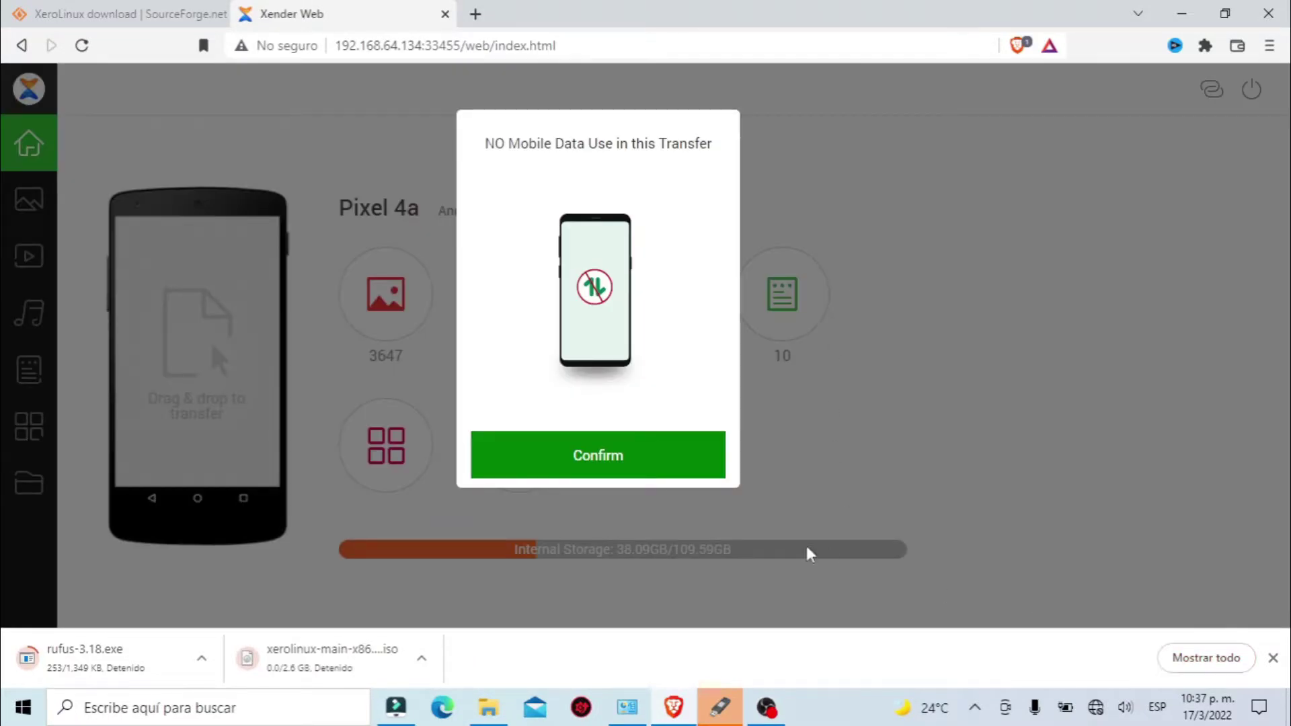
pyautogui.click(703, 472)
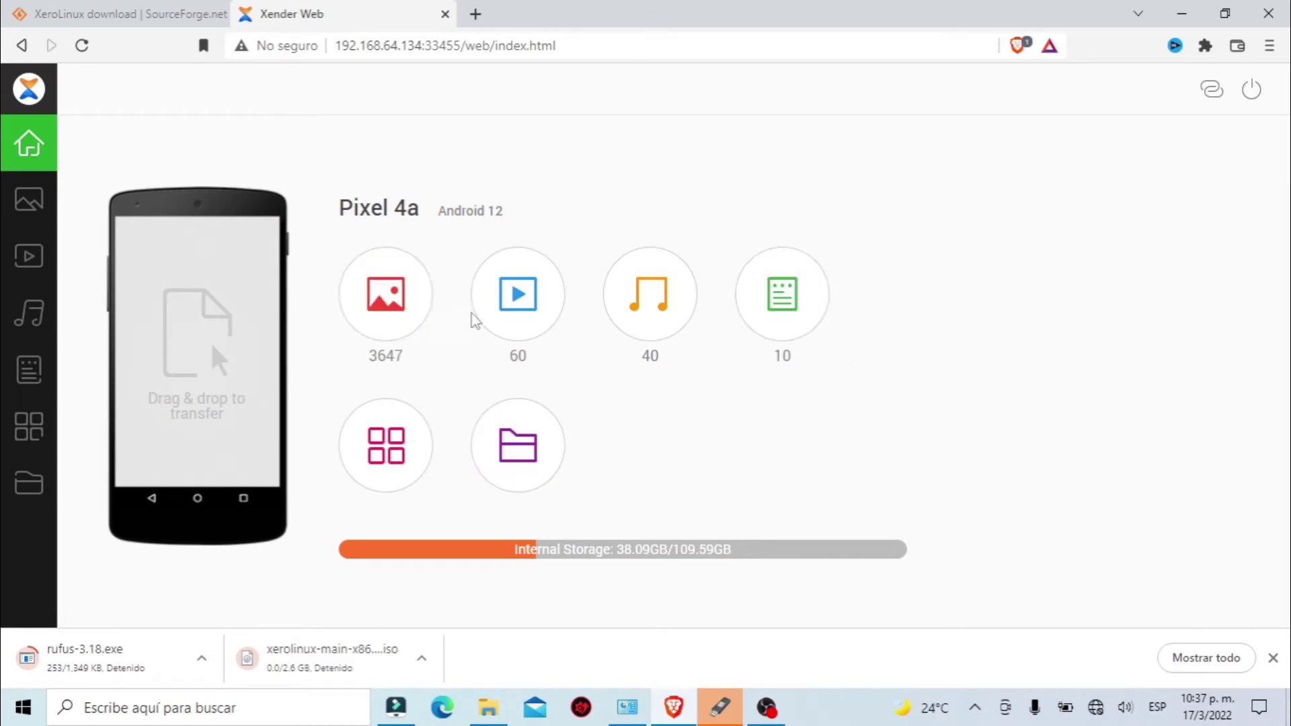
# Look through the phone's images, videos, music, documents and apps categories.
pyautogui.click(389, 299)
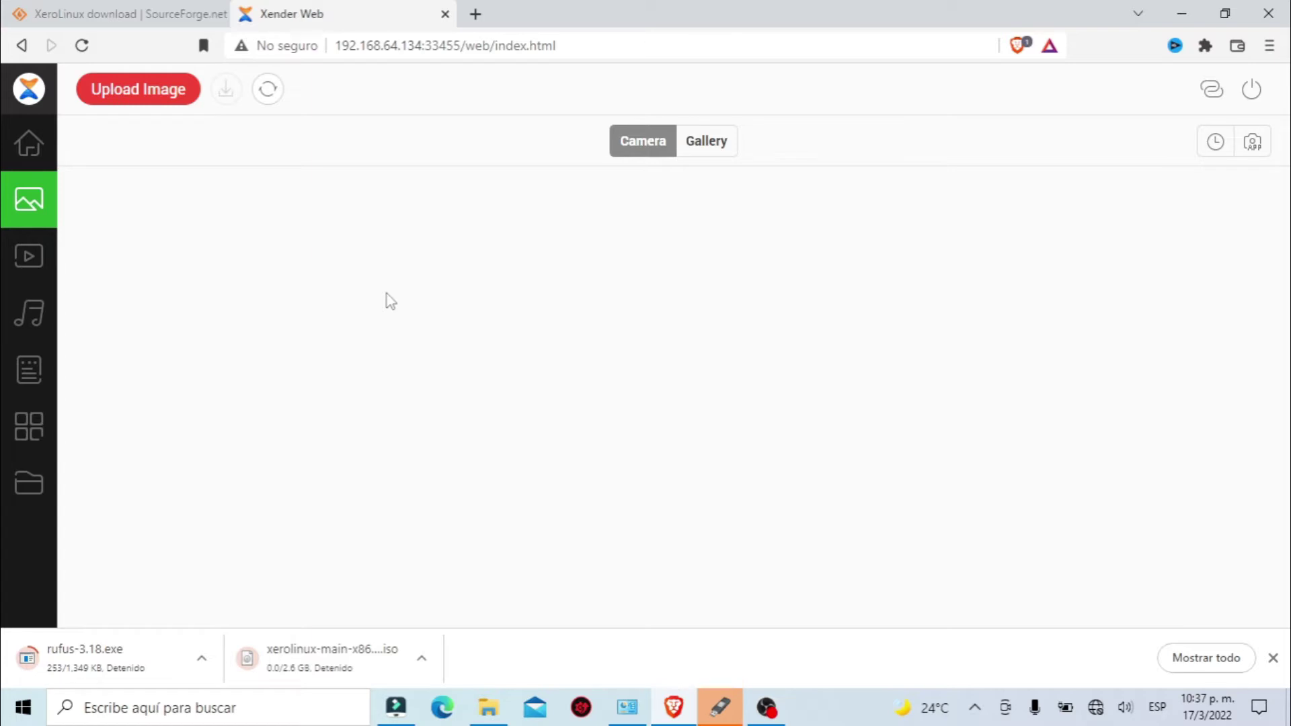
pyautogui.click(34, 254)
pyautogui.click(29, 314)
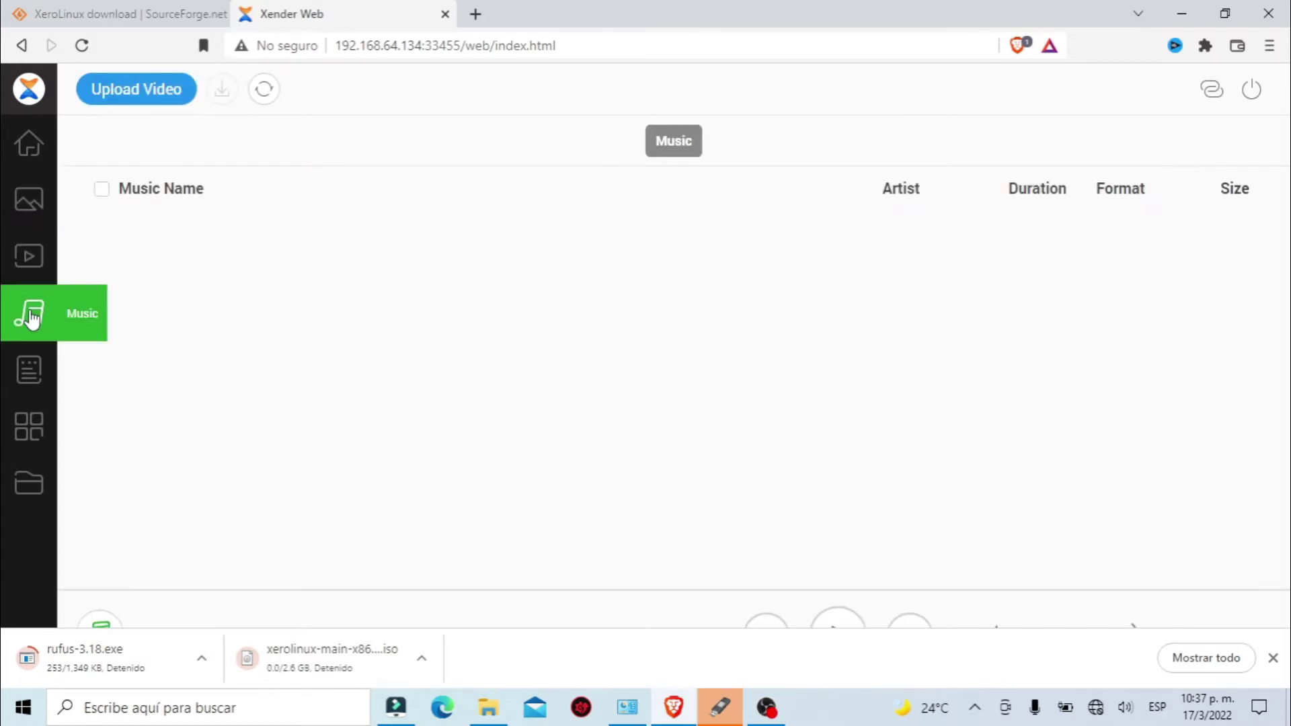
pyautogui.click(25, 393)
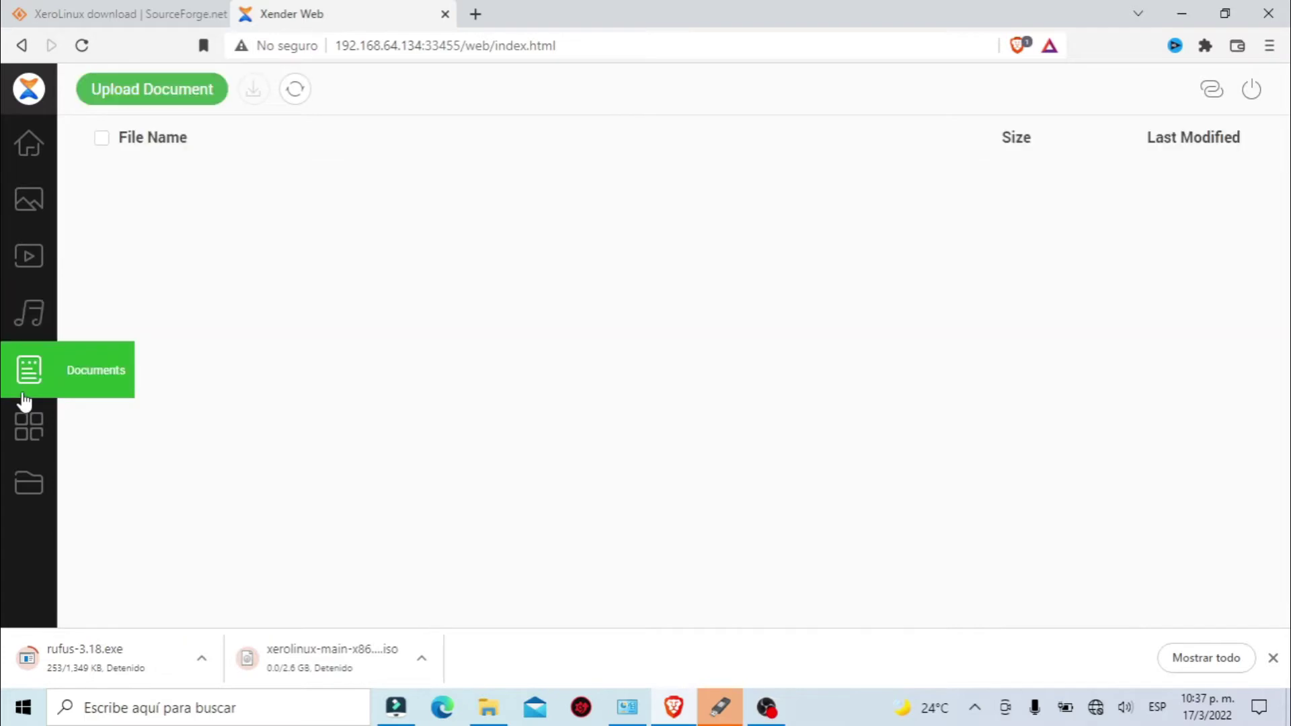
pyautogui.click(25, 429)
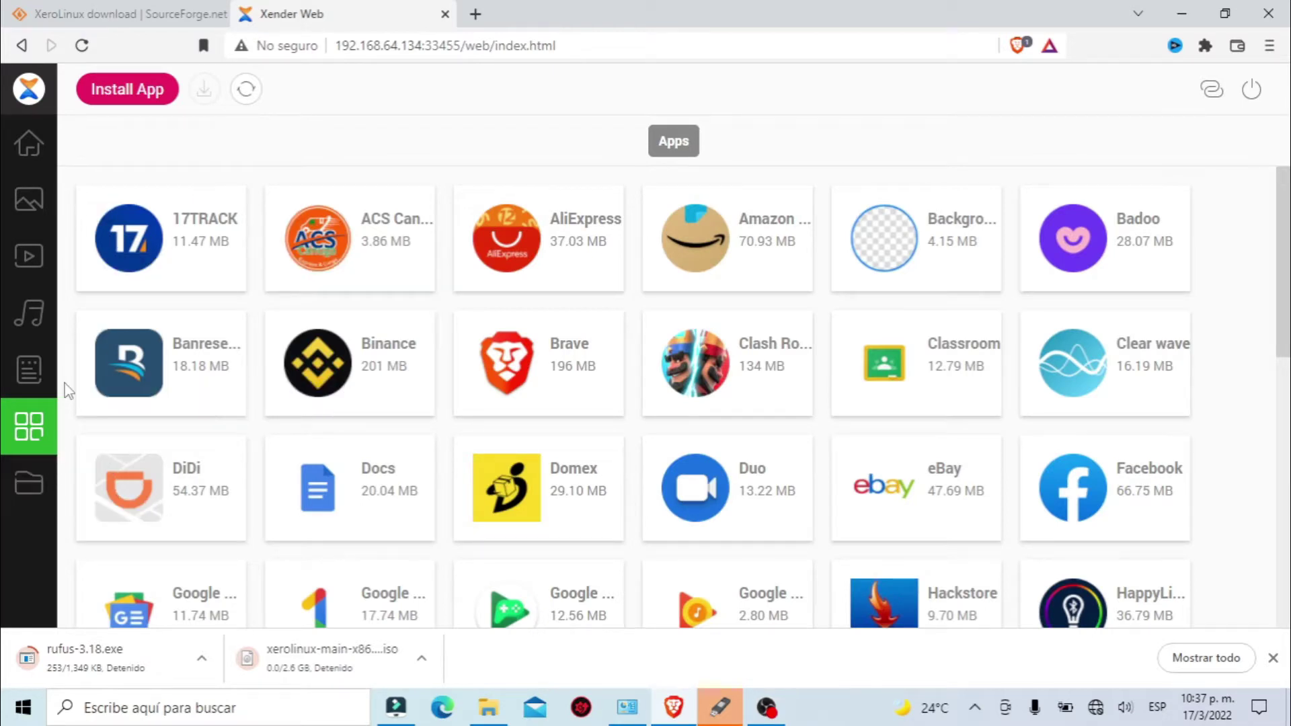
pyautogui.click(42, 385)
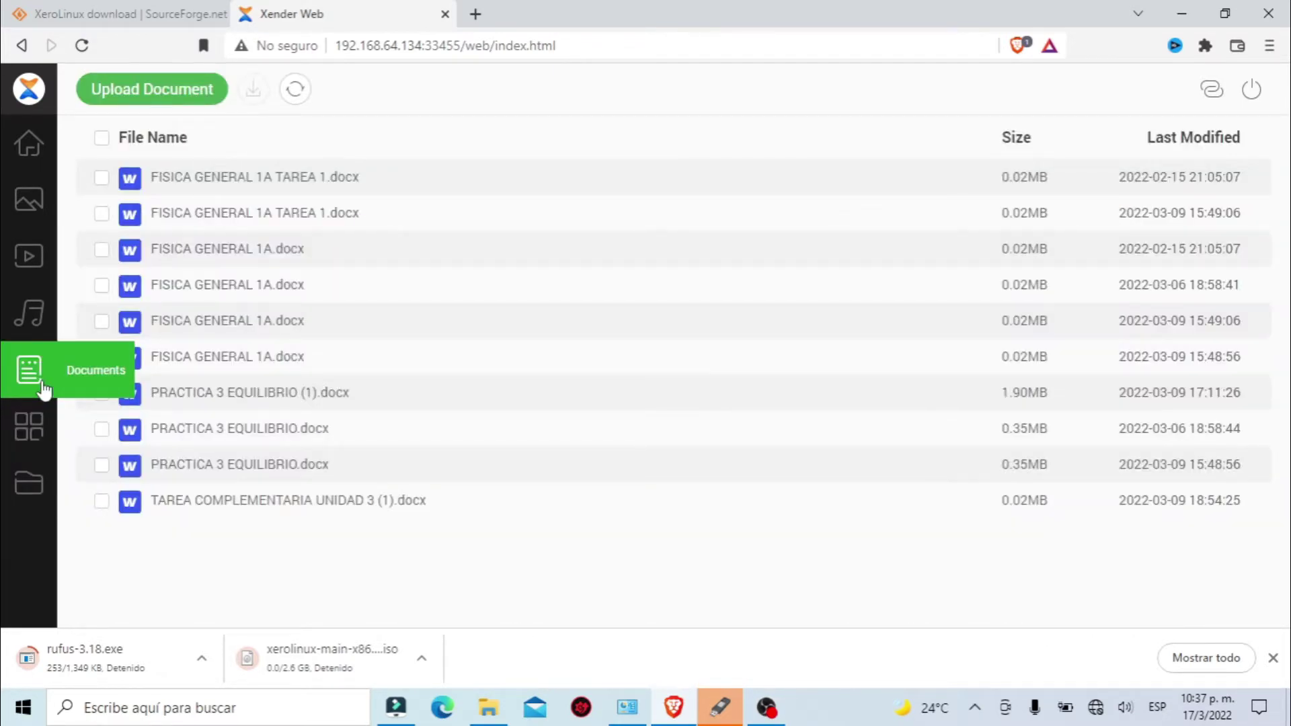
pyautogui.click(31, 316)
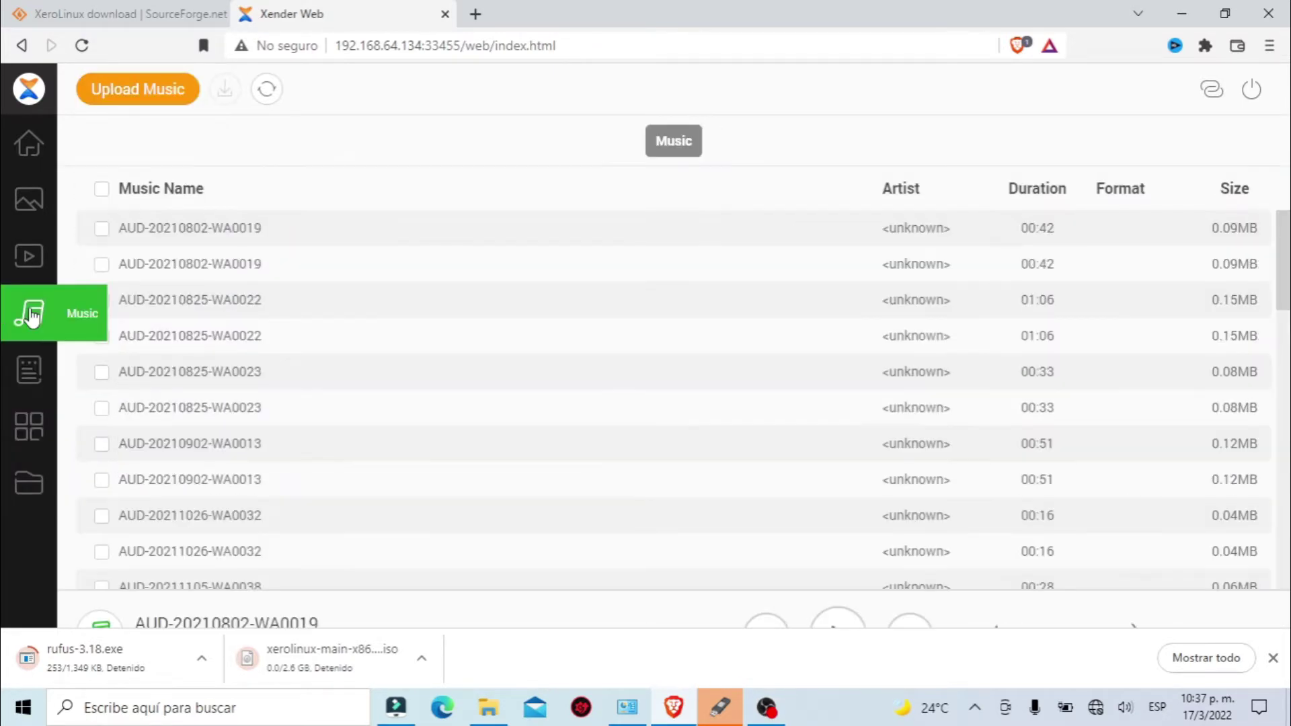
pyautogui.click(40, 263)
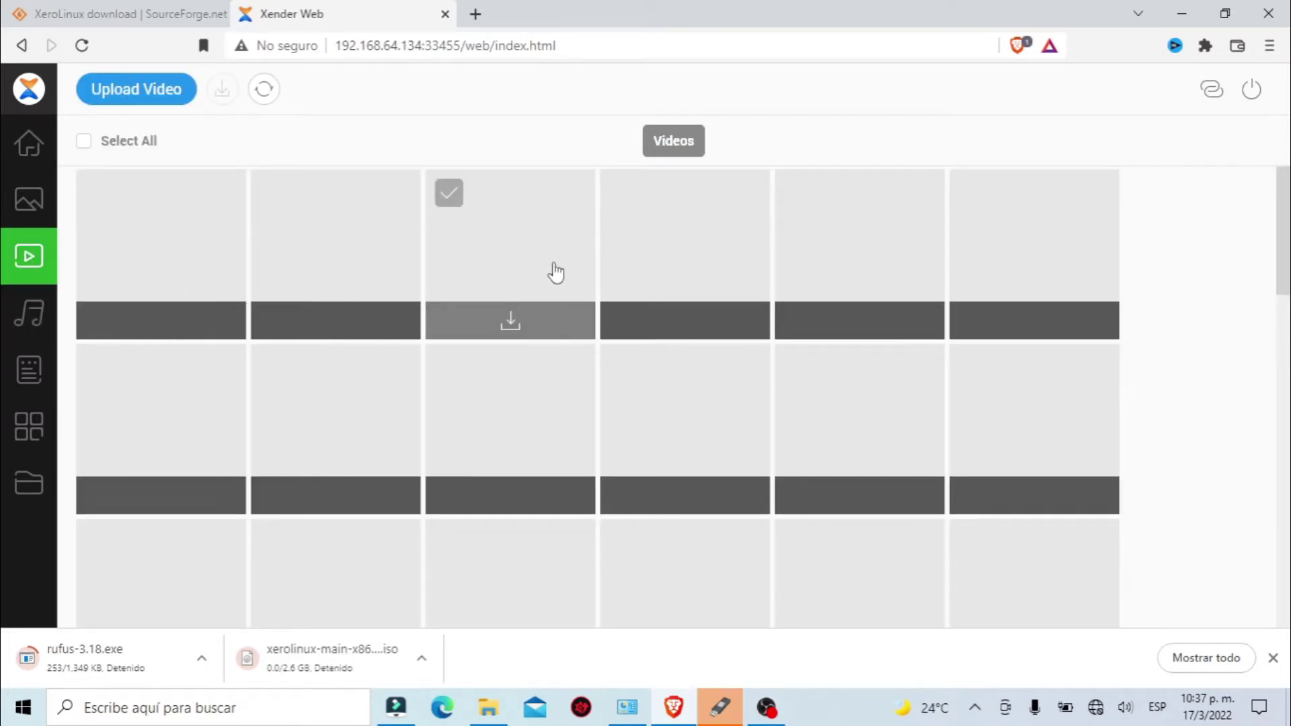
pyautogui.click(41, 200)
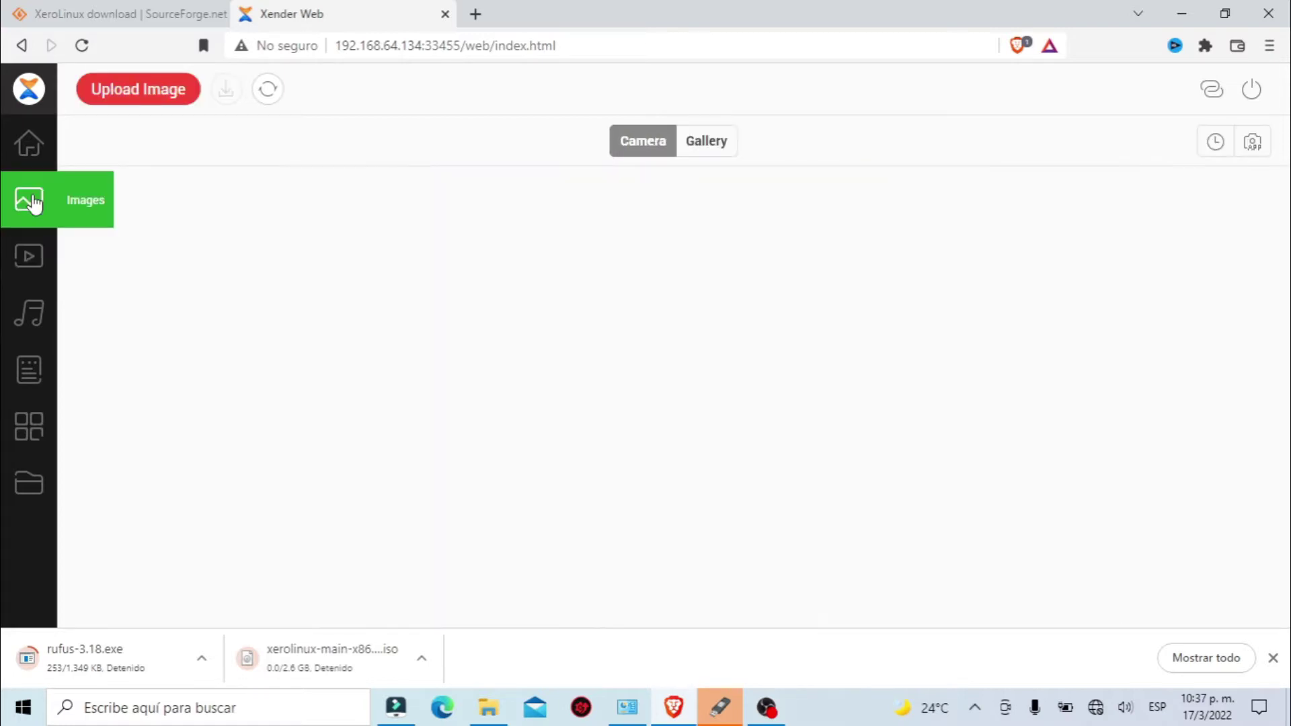
# Open the hoy folder in the phone's storage using the file browser.
pyautogui.click(27, 504)
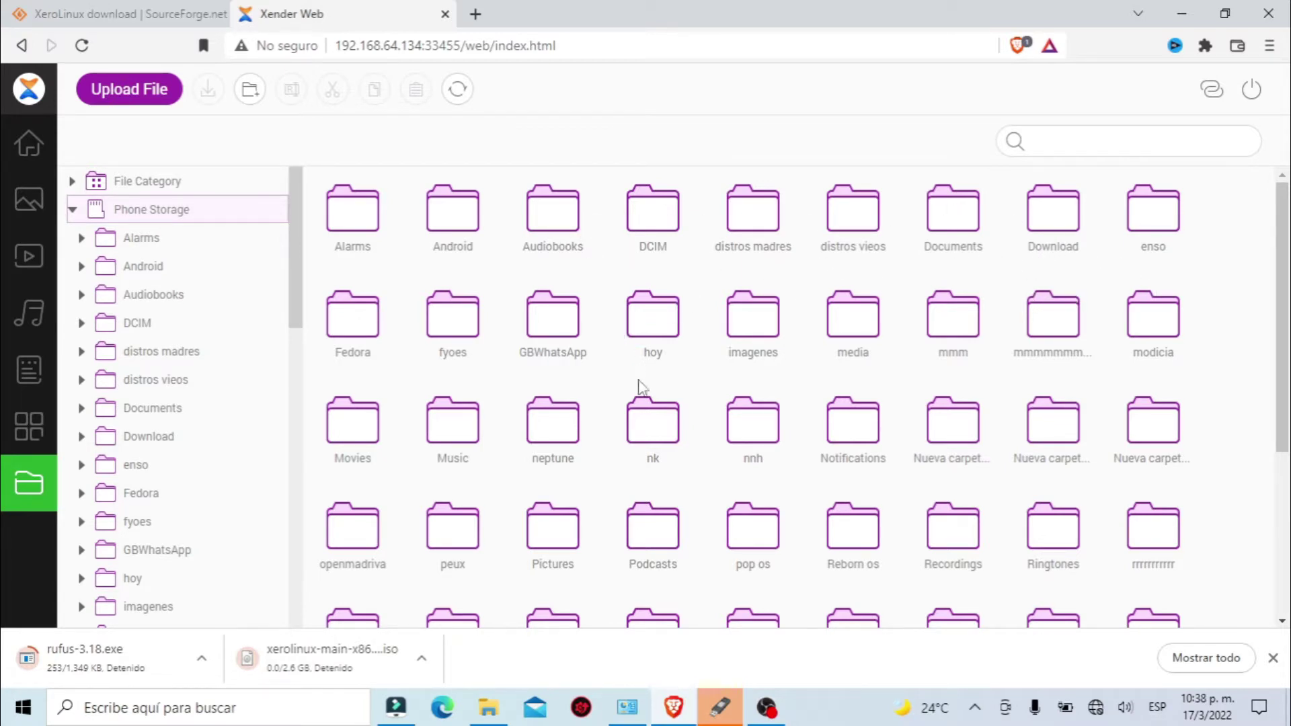
pyautogui.scroll(-4, 816, 420)
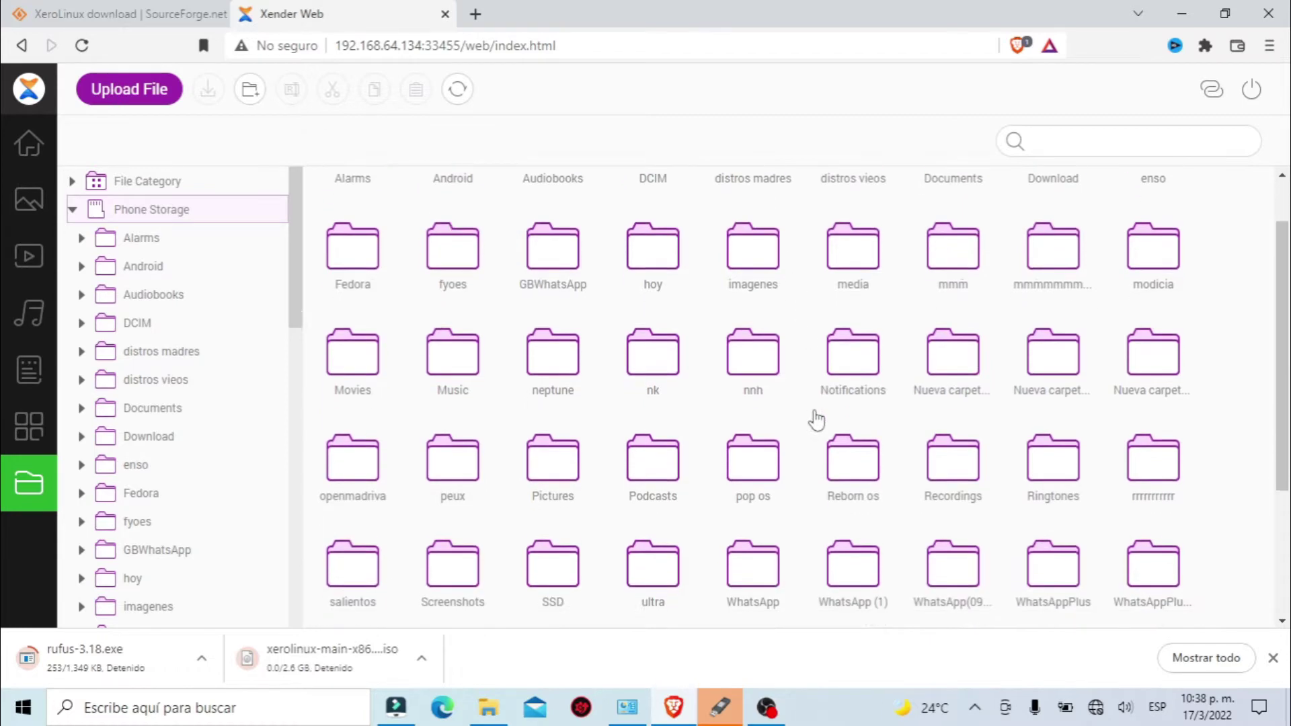
pyautogui.scroll(4, 816, 420)
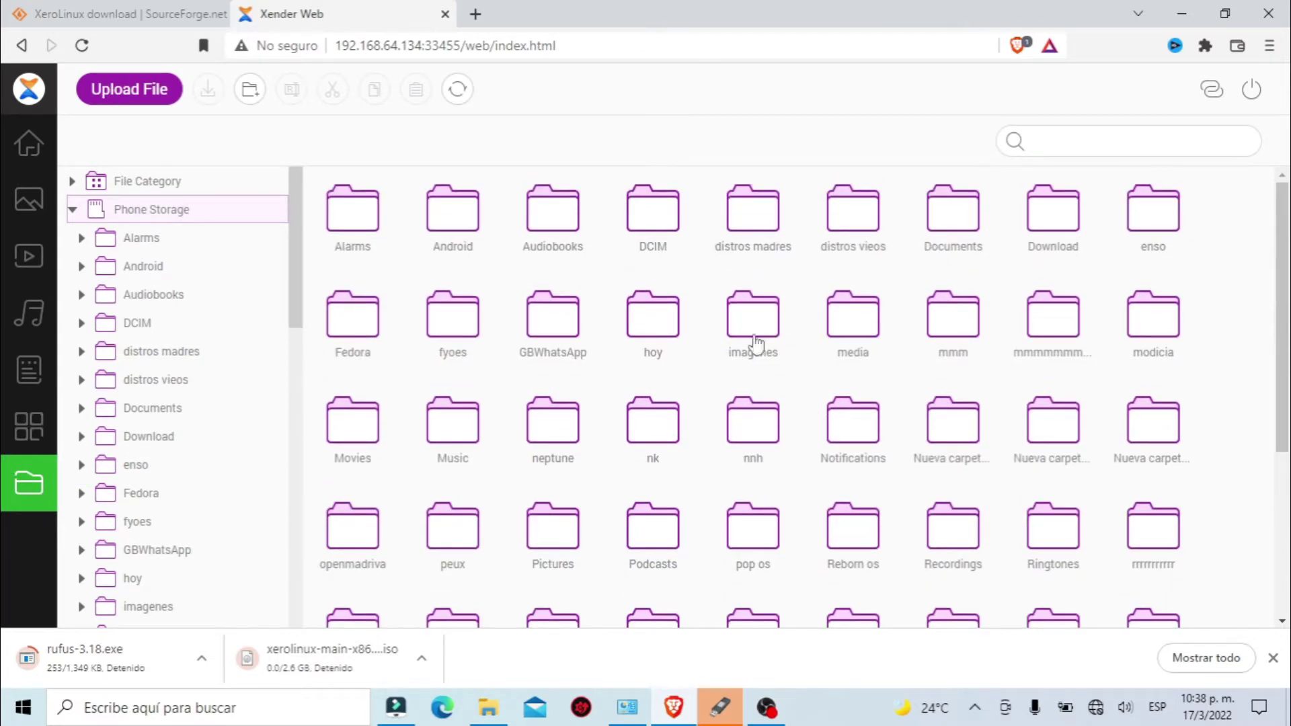
pyautogui.click(662, 334)
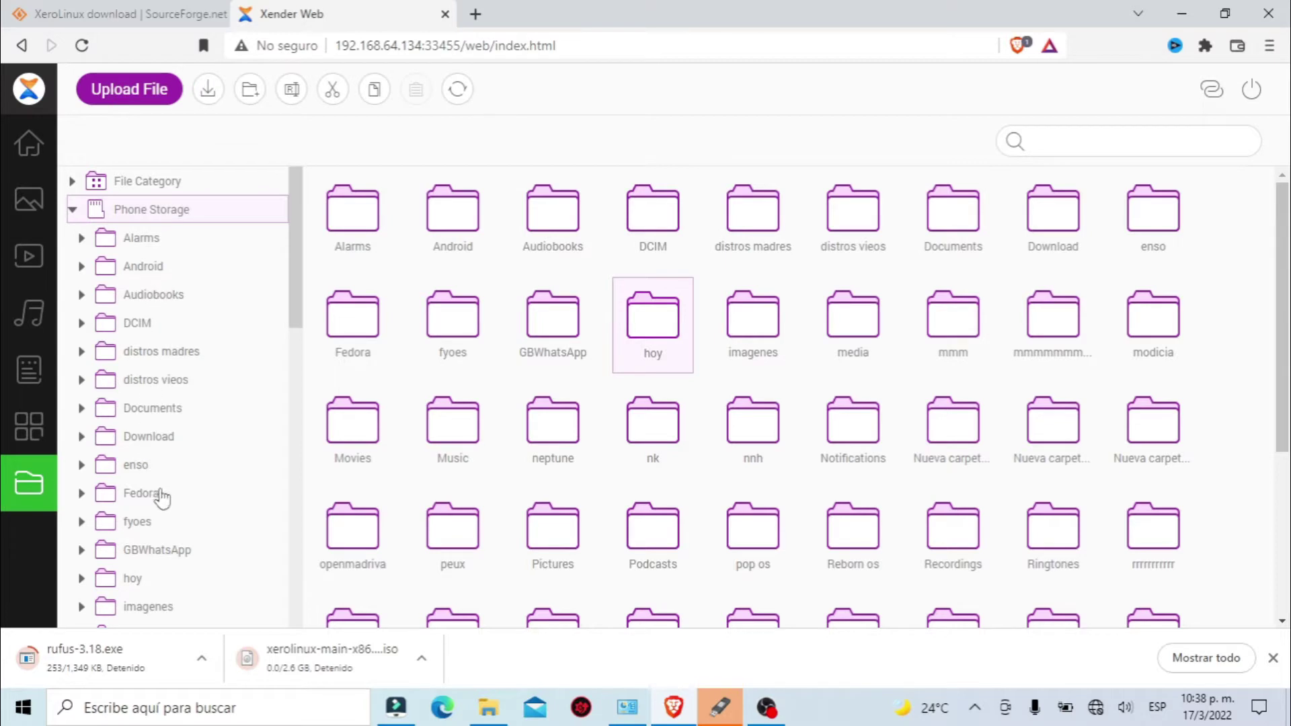
pyautogui.scroll(-3, 162, 496)
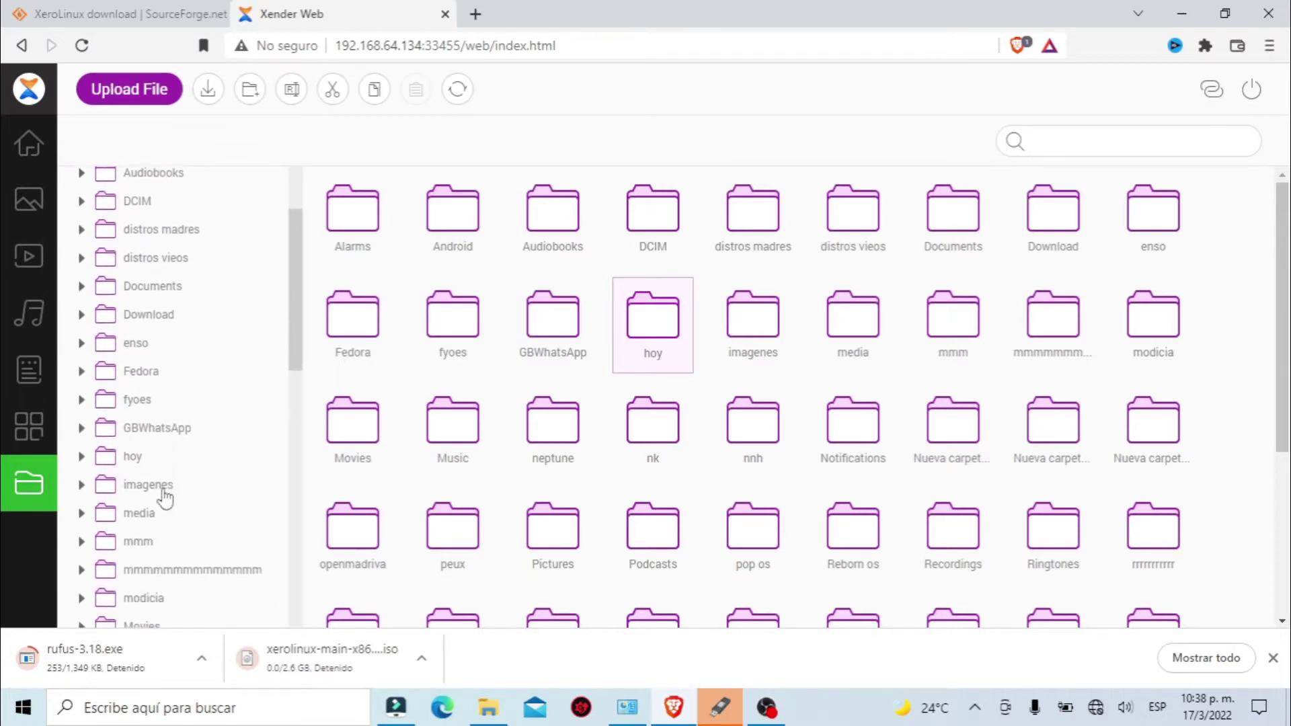
pyautogui.scroll(-3, 165, 497)
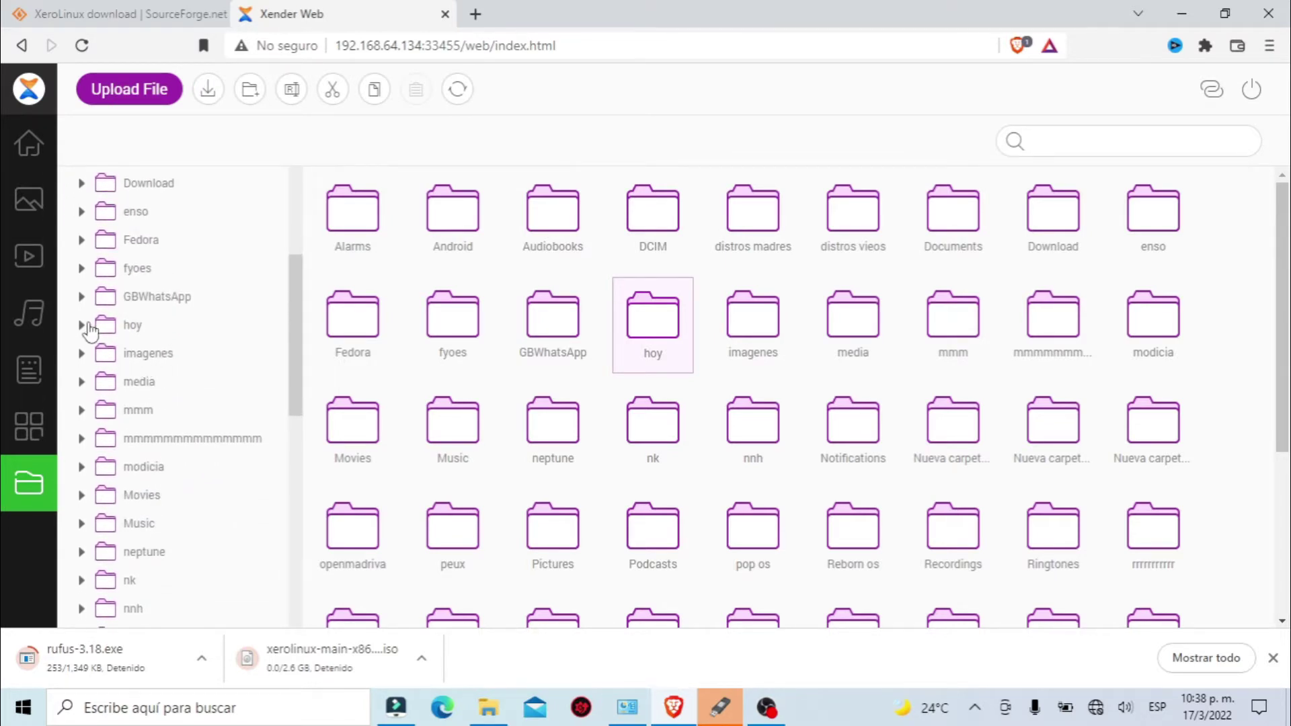
pyautogui.click(87, 328)
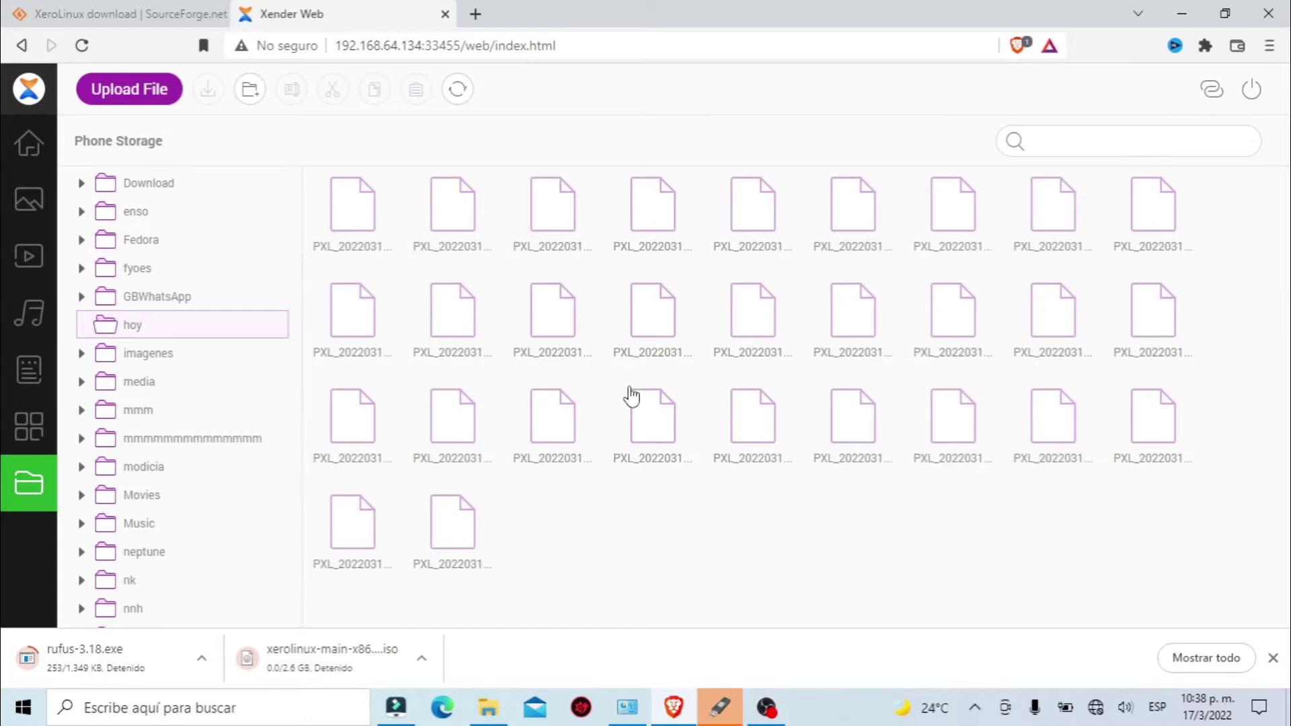
# Try to save the first file in the hoy folder to Escritorio as the MP4 video PXL_20220317_203055567.
pyautogui.click(488, 537)
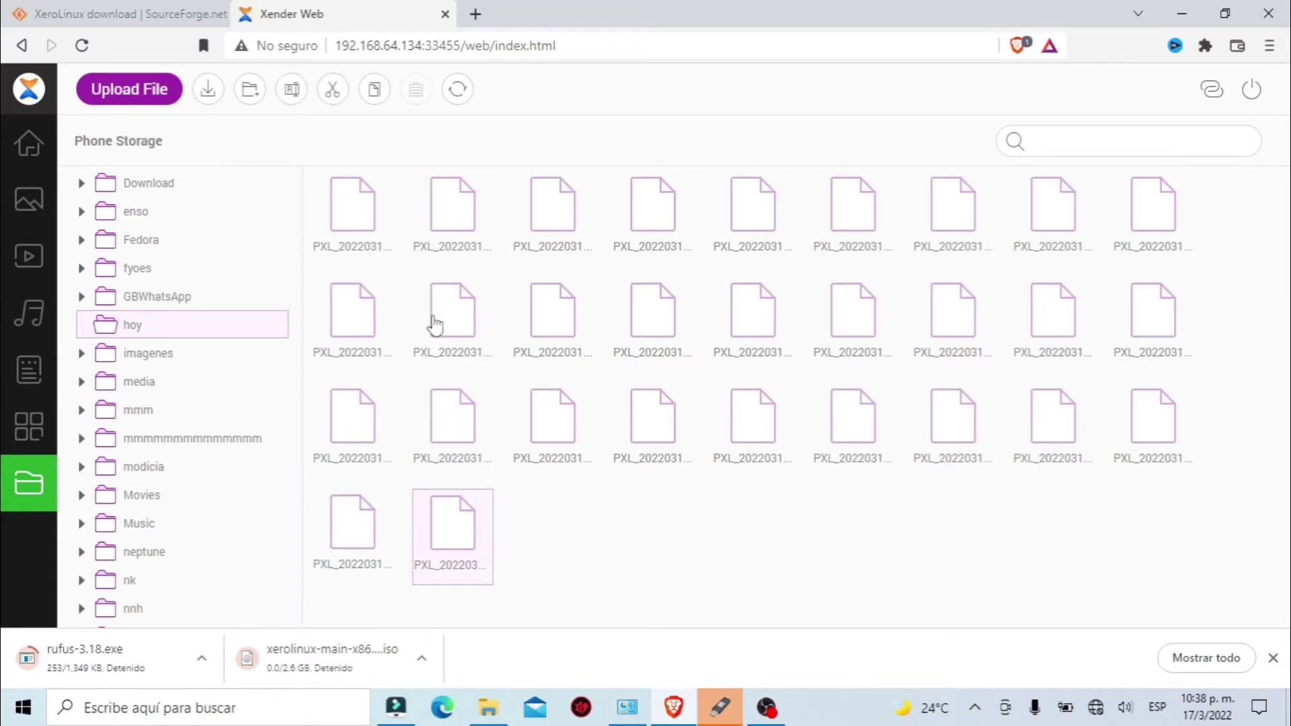
pyautogui.moveTo(1141, 579); pyautogui.dragTo(630, 541)
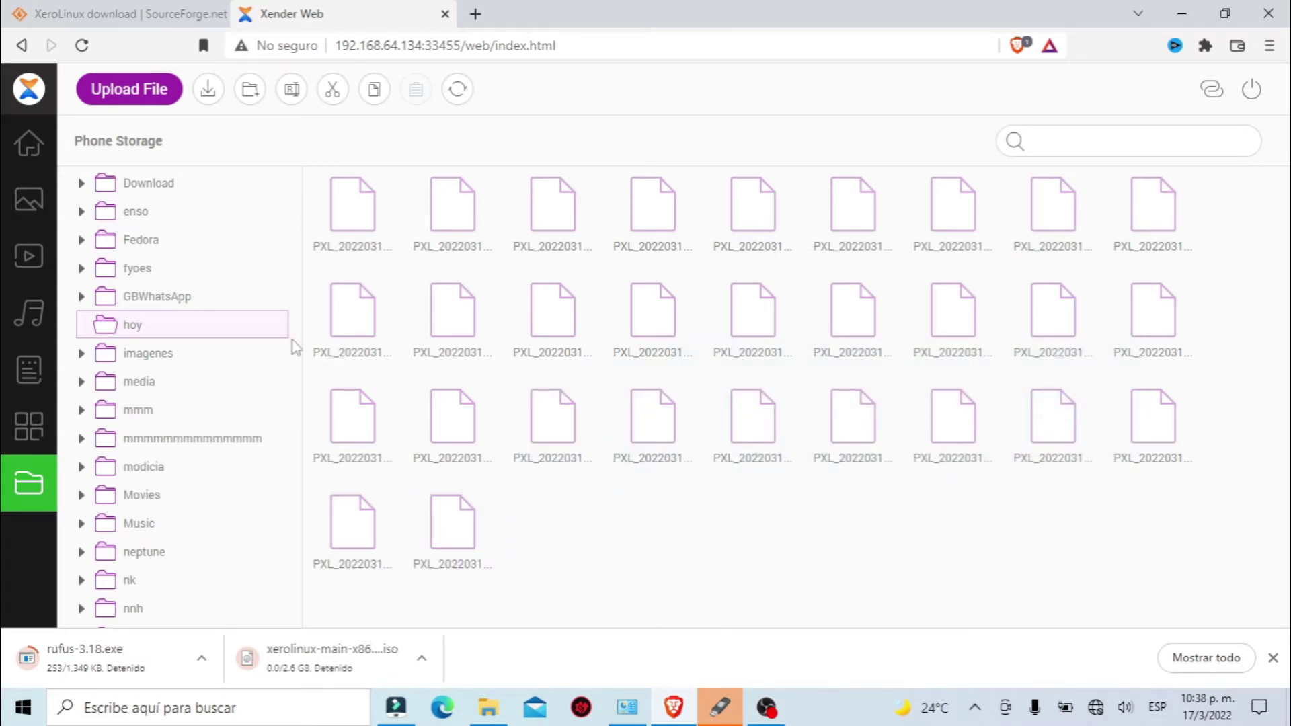
pyautogui.click(355, 224)
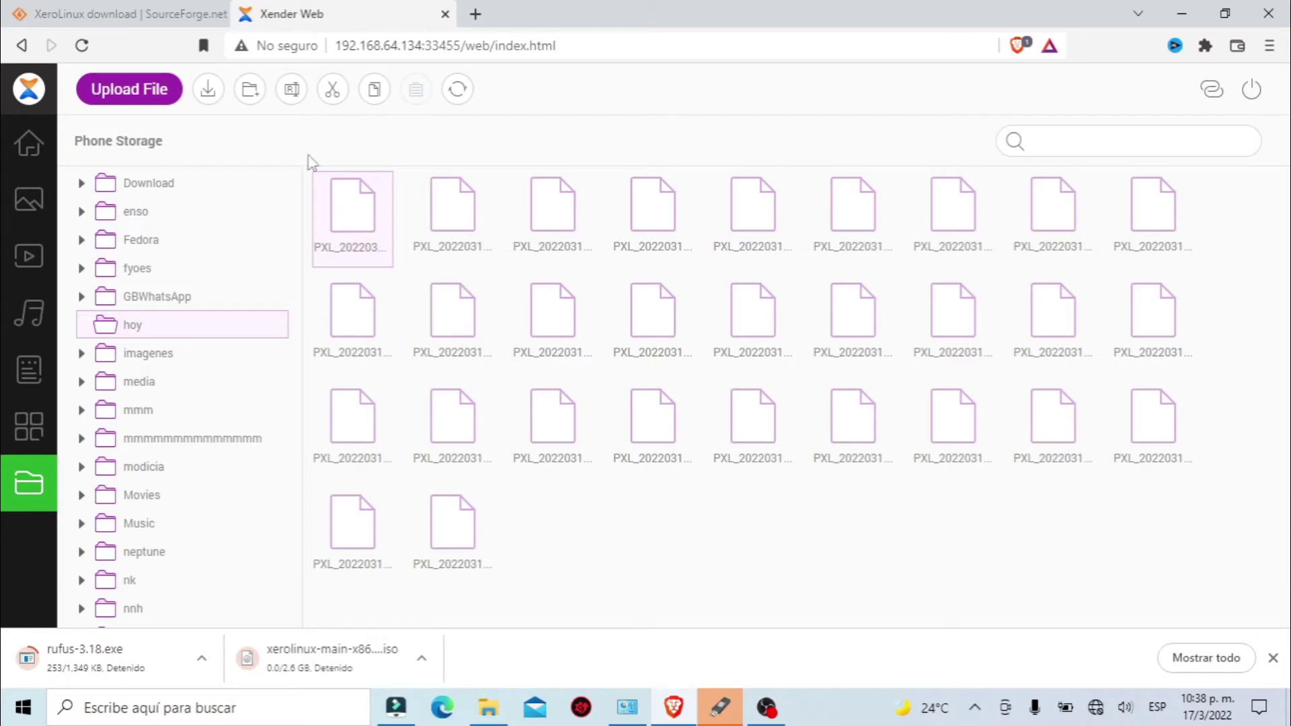
pyautogui.click(209, 90)
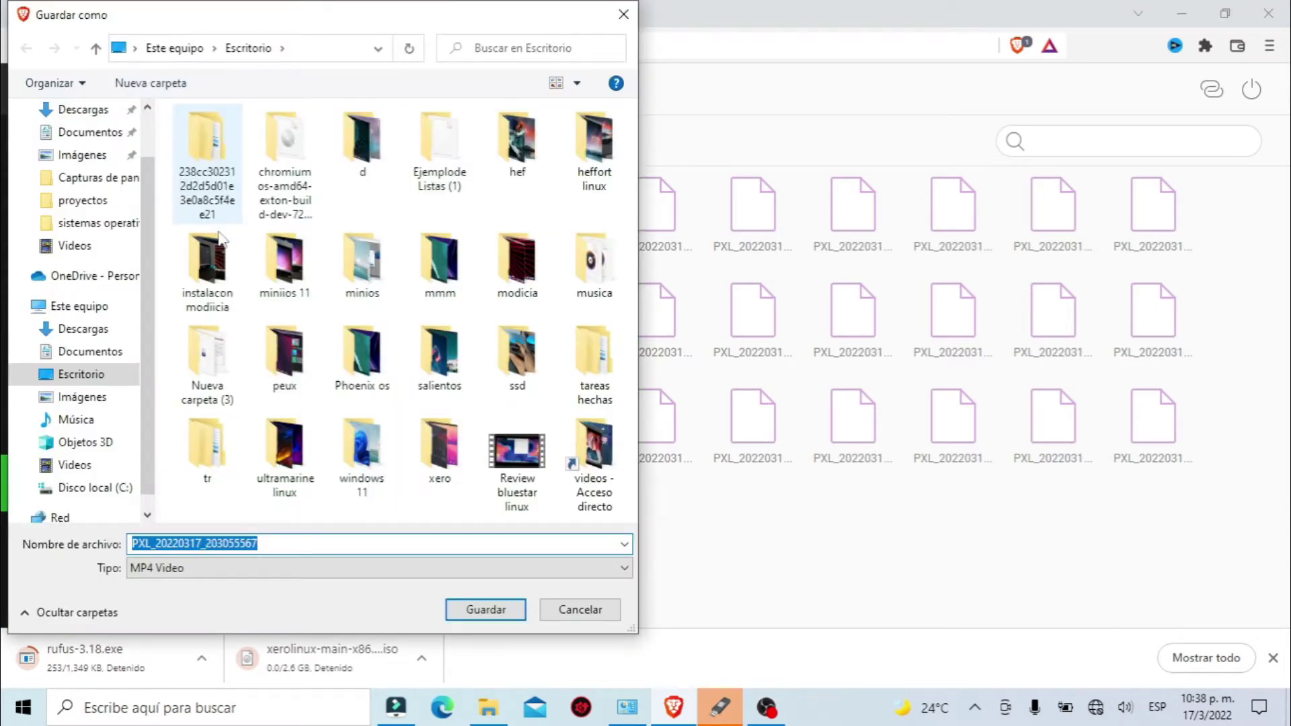
pyautogui.click(510, 615)
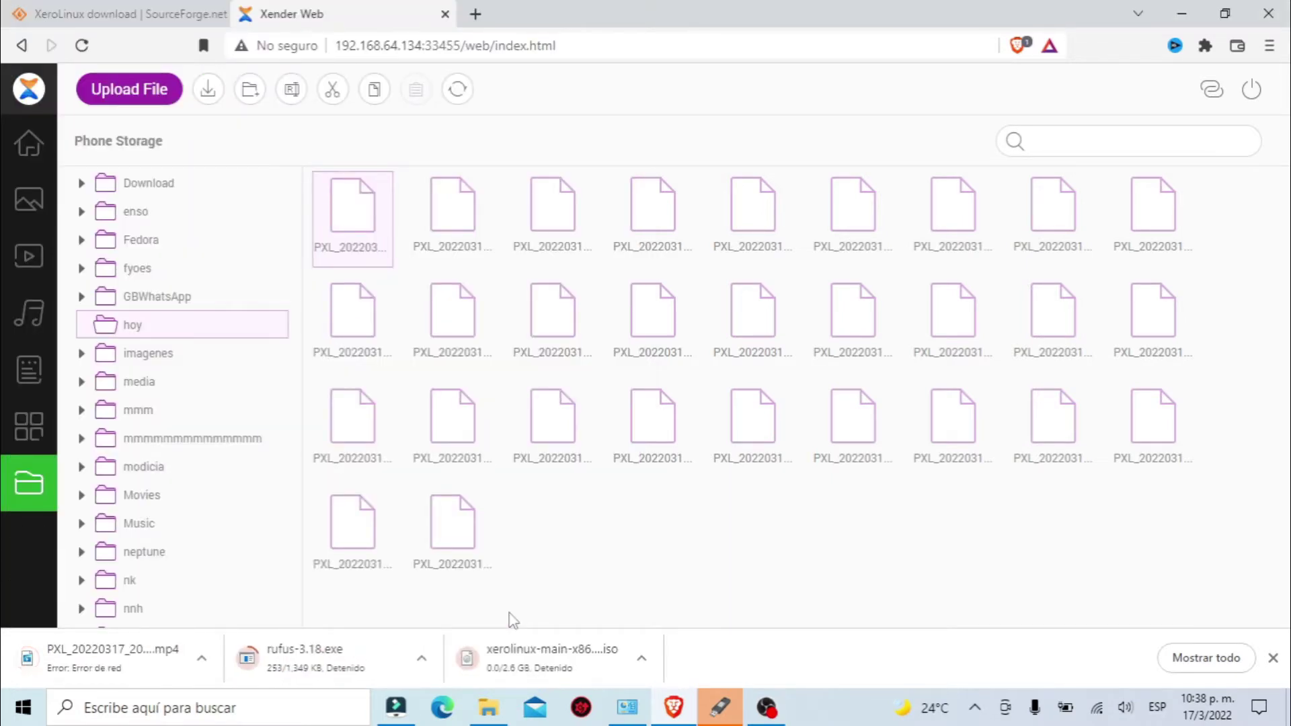
# Connect the computer to the Pixel_5985 Wi-Fi network and turn off automatic connection for the previously used network.
pyautogui.click(1101, 712)
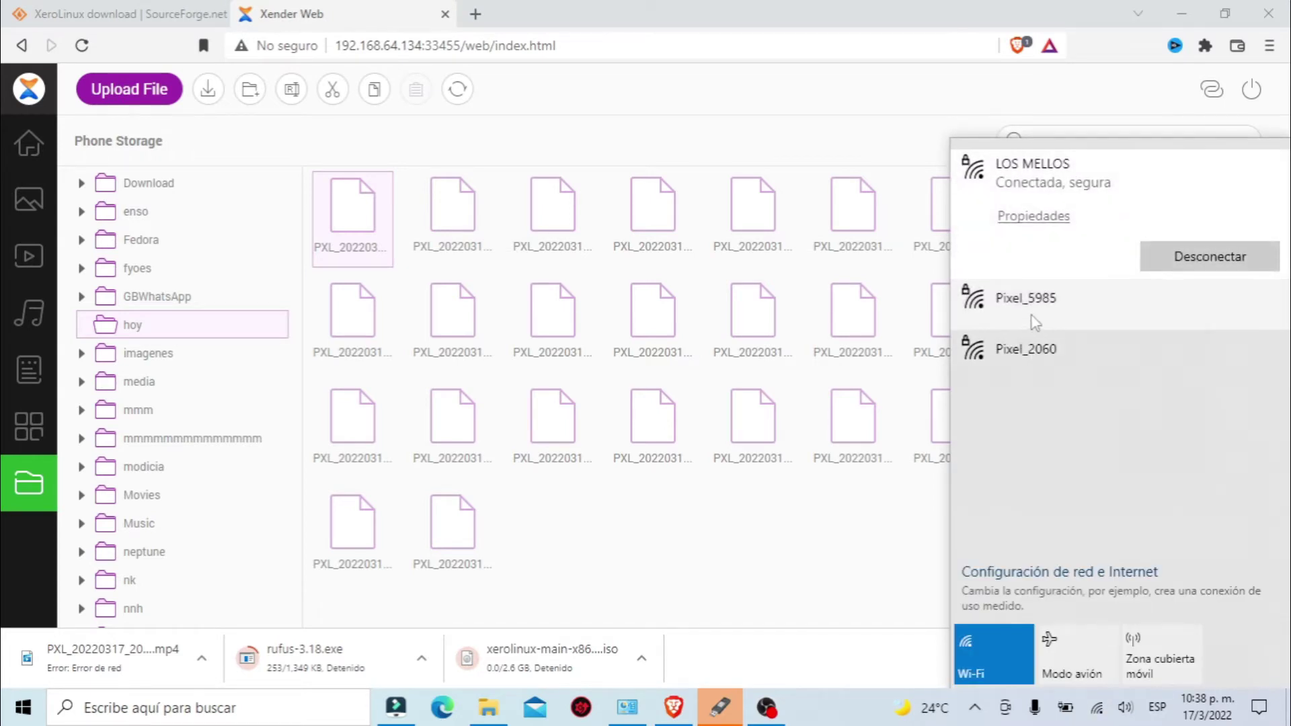
pyautogui.click(1035, 323)
pyautogui.click(1180, 316)
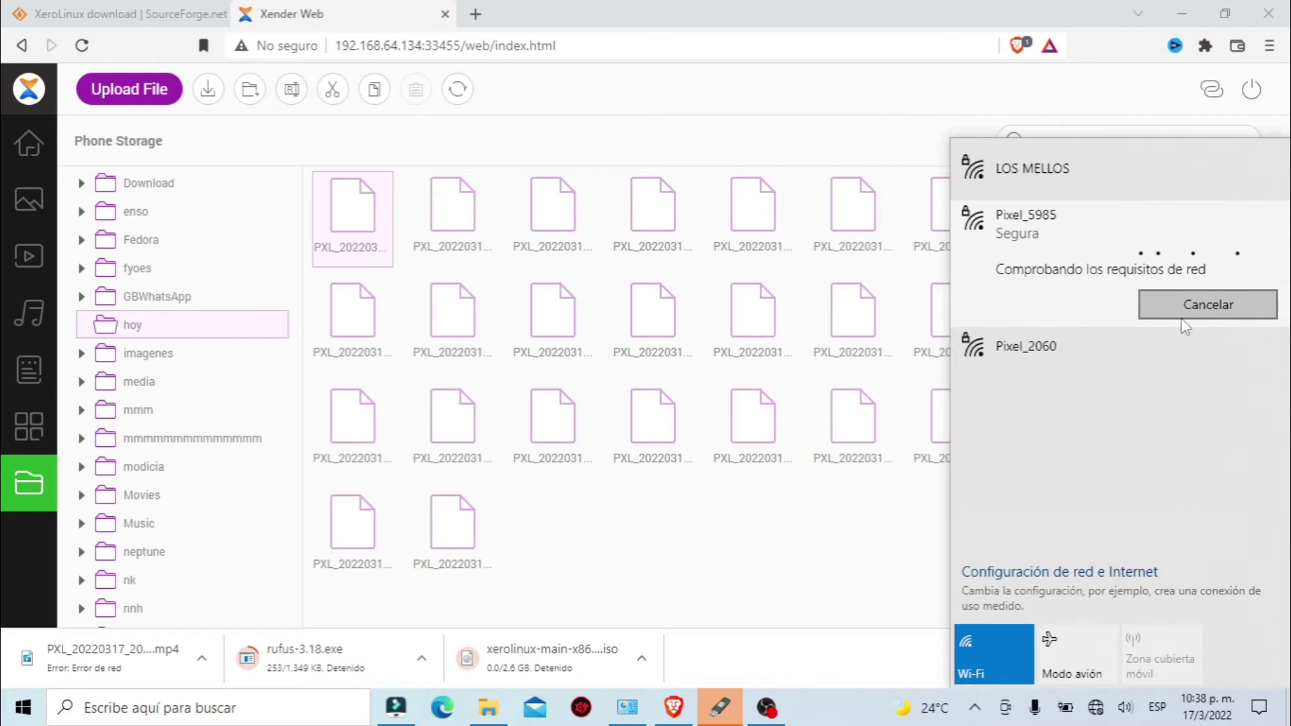
pyautogui.click(1116, 176)
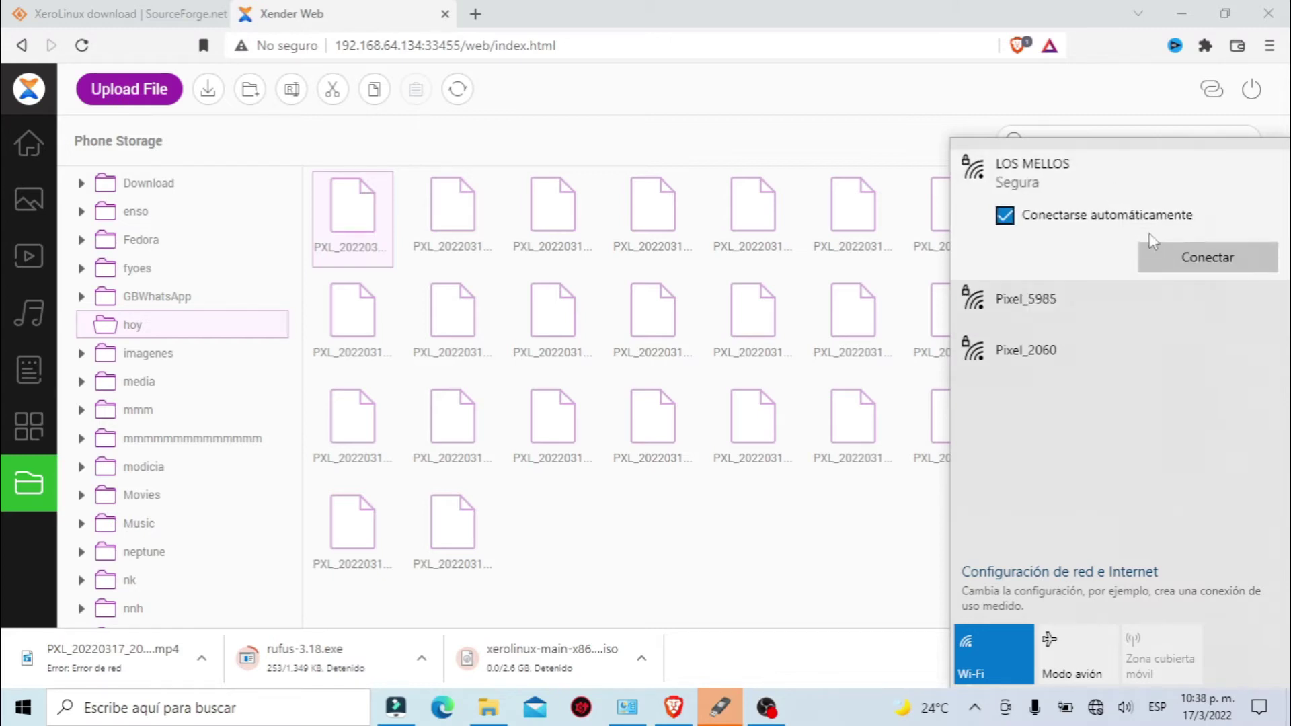
pyautogui.click(1041, 217)
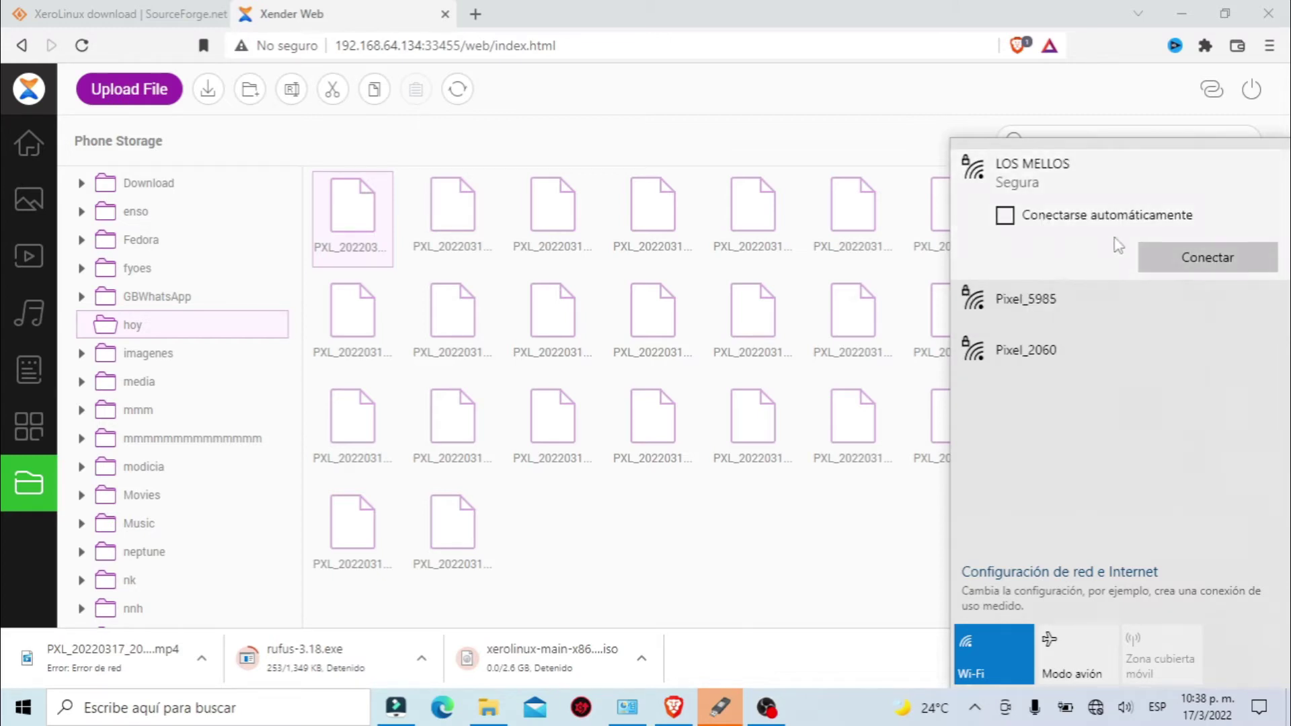
pyautogui.click(1035, 299)
pyautogui.click(1008, 341)
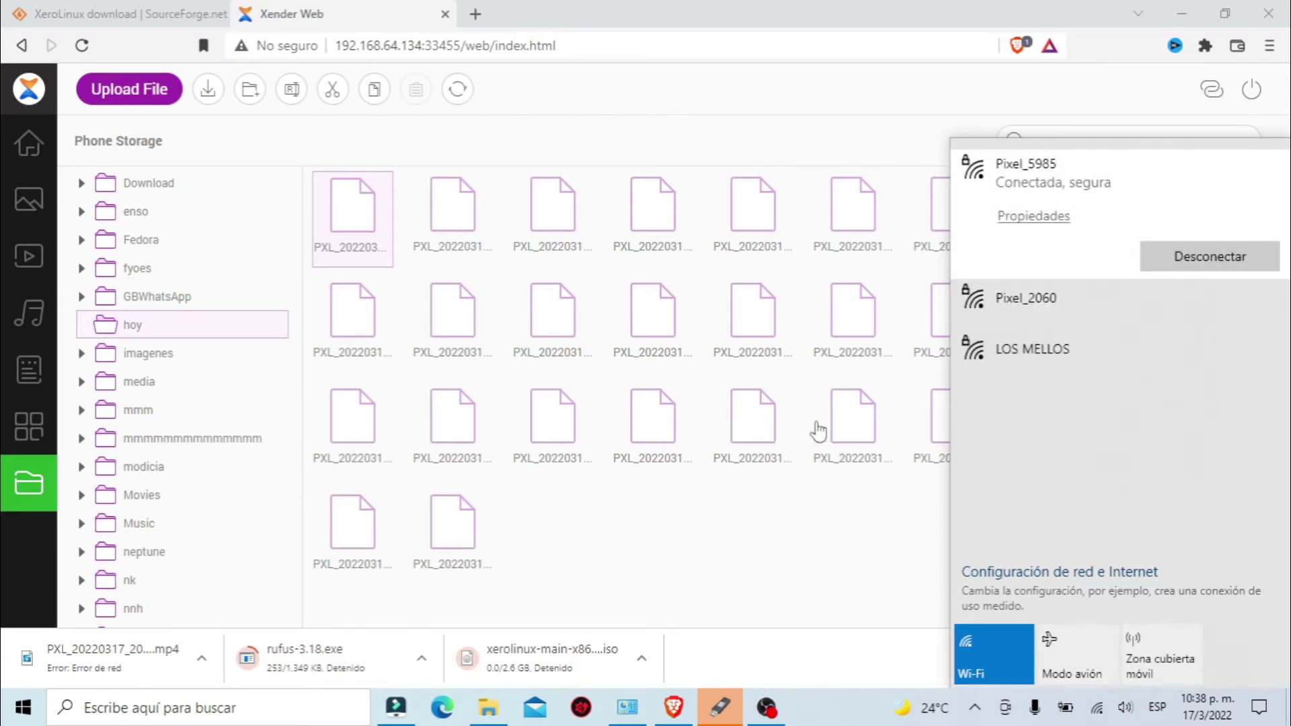
pyautogui.click(640, 584)
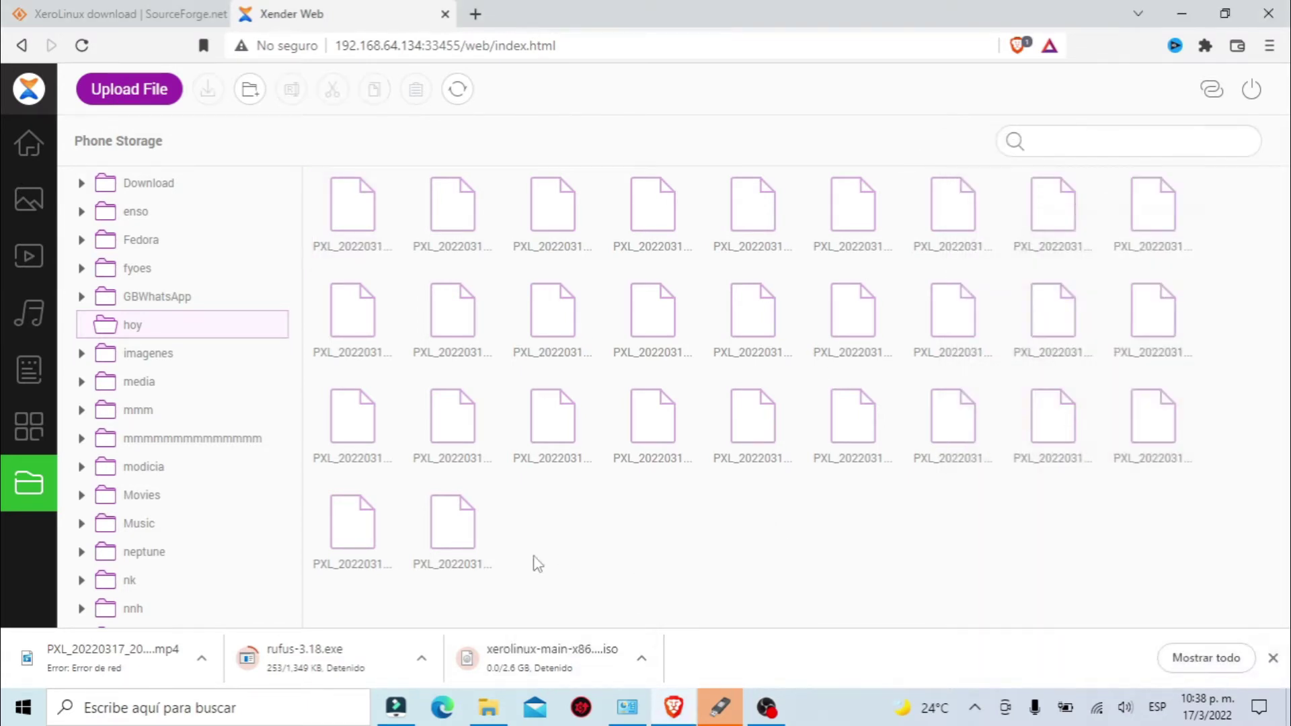
# Download the first file in the hoy folder again and pause its running transfer.
pyautogui.click(359, 220)
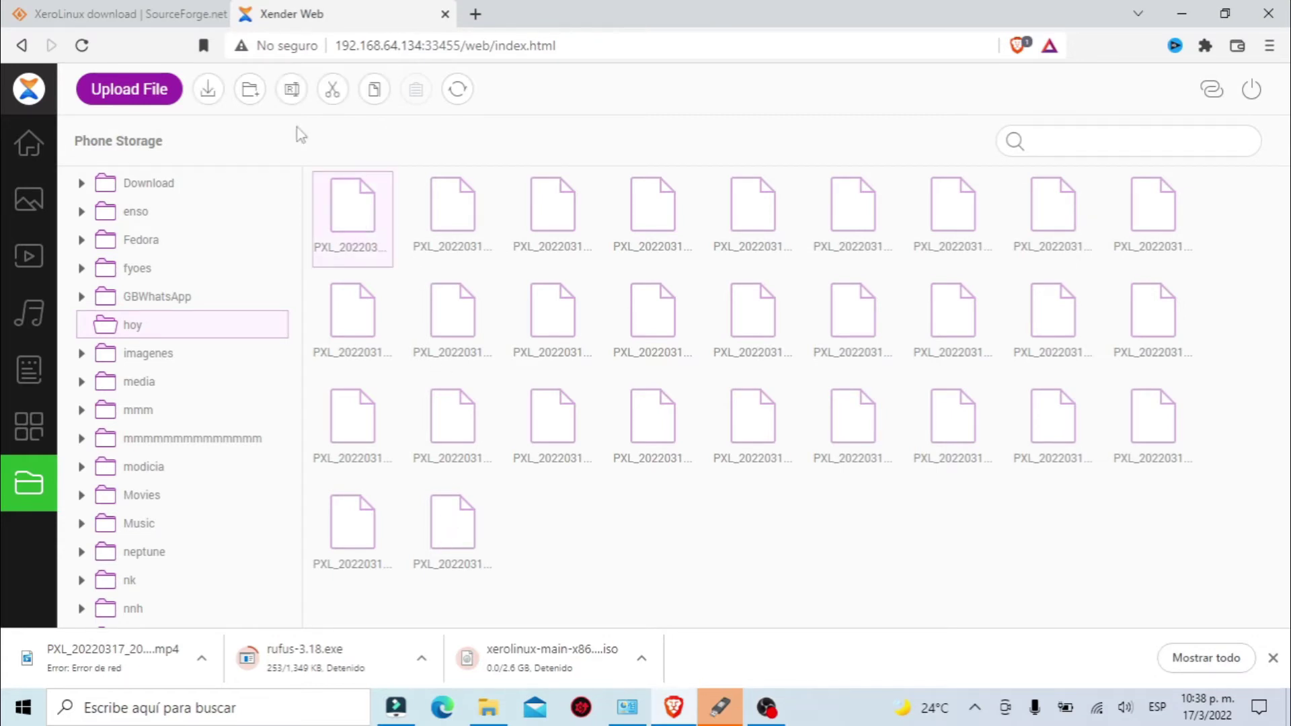
pyautogui.click(208, 89)
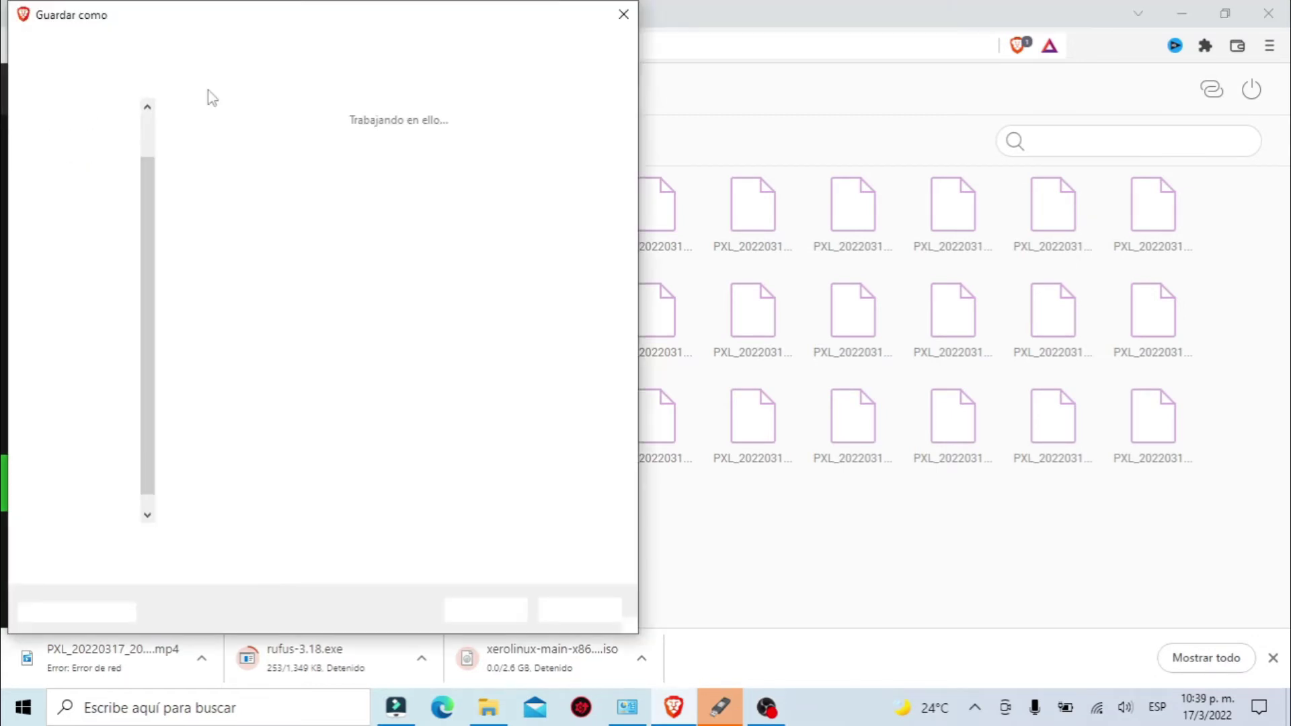
pyautogui.click(485, 610)
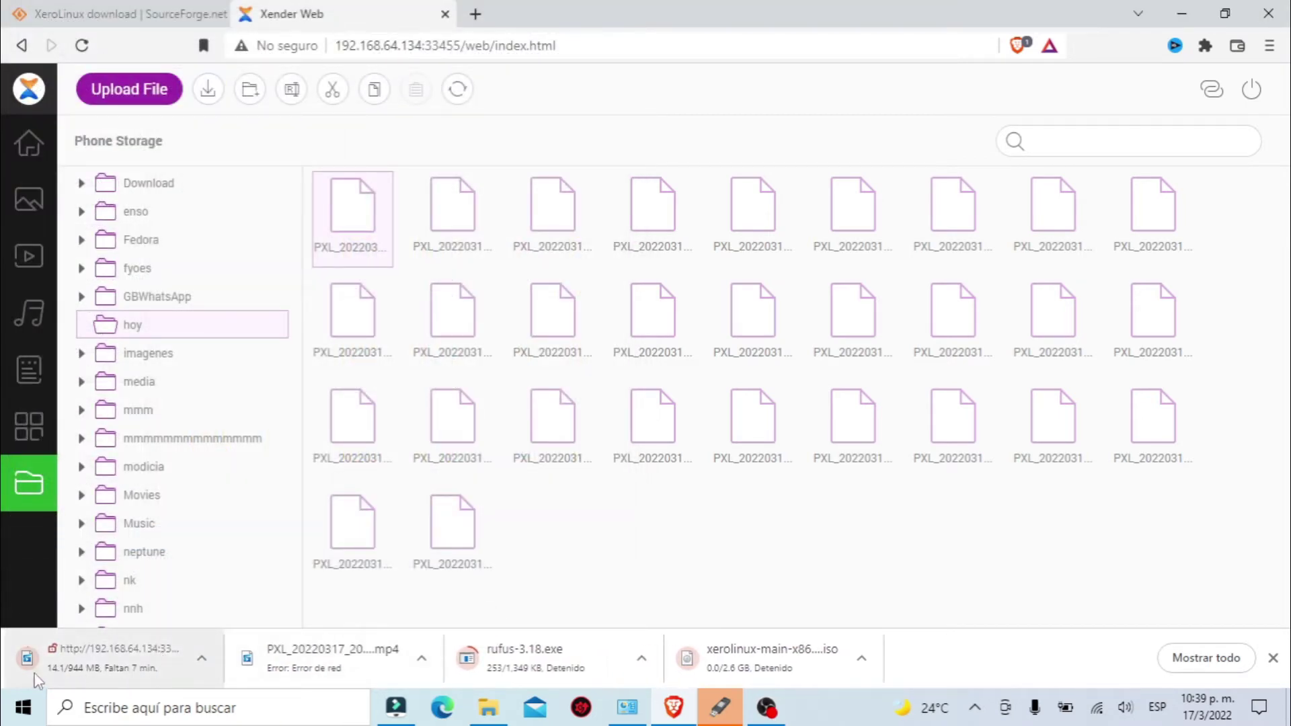
pyautogui.click(200, 664)
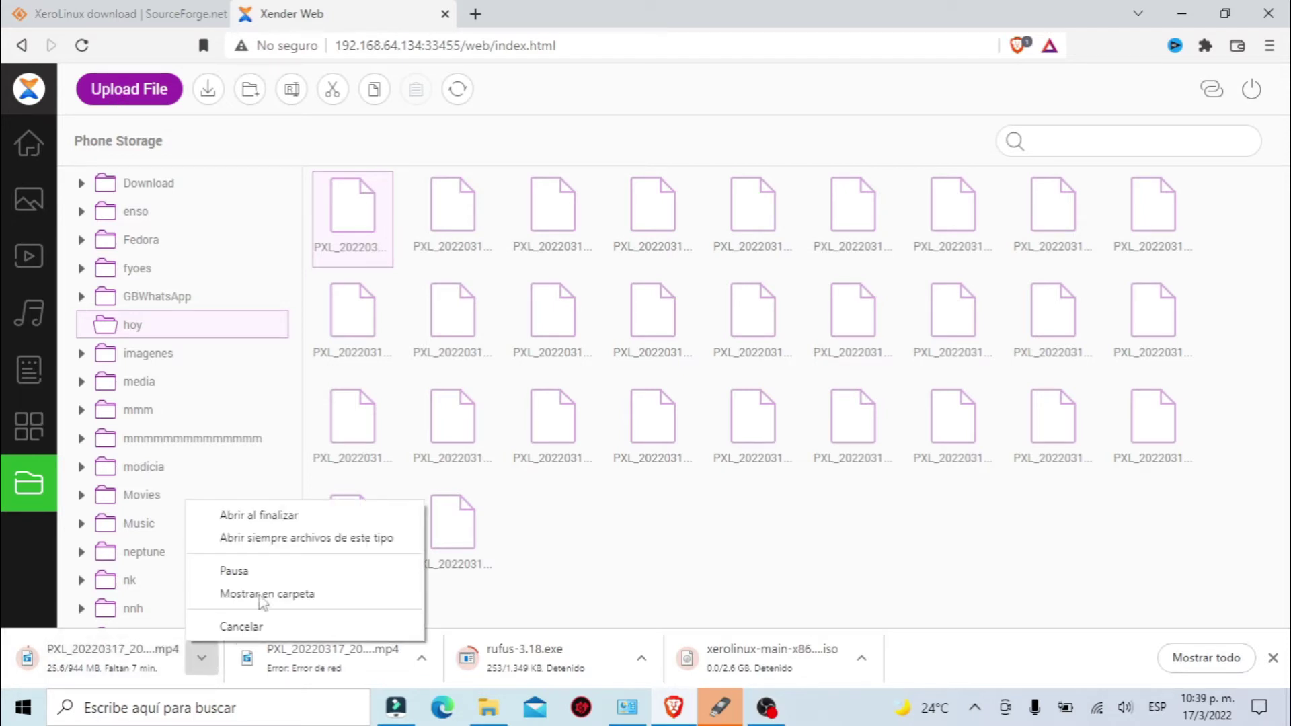
pyautogui.click(259, 572)
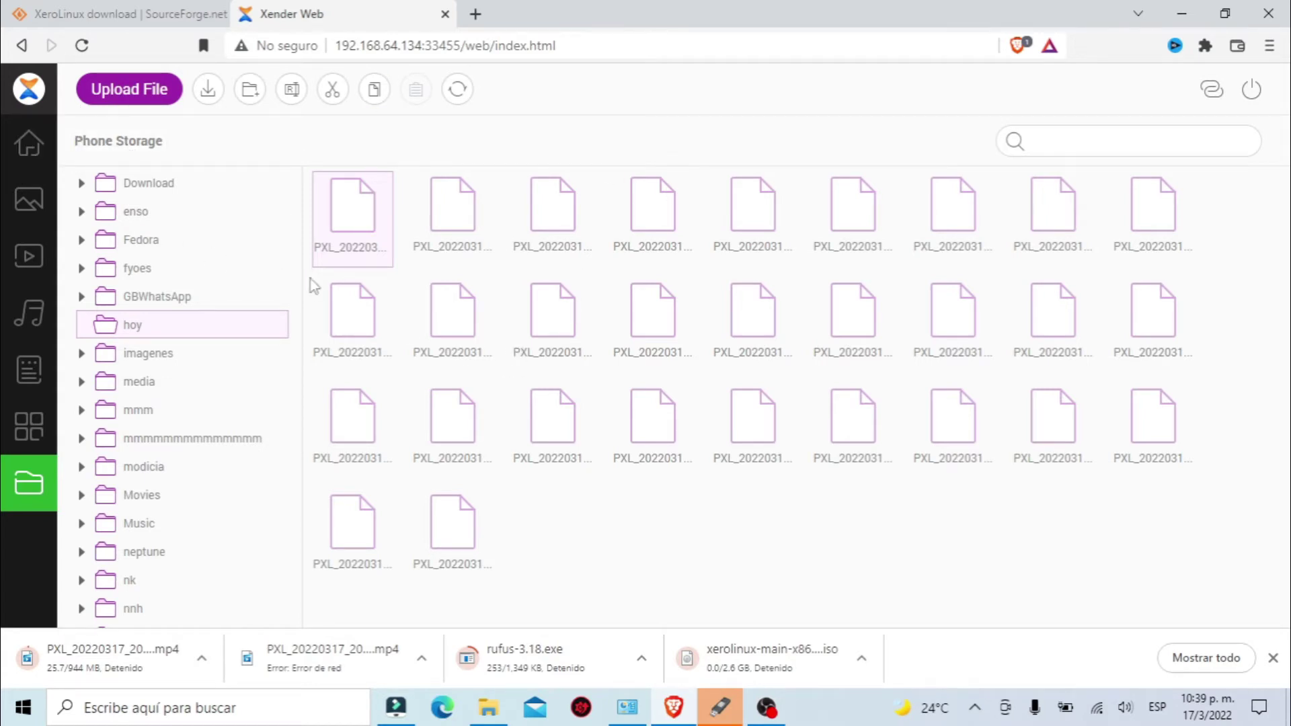
# Reload Xender Web from the browser's start page, accept the no-mobile-data transfer notice and open the phone's file browser.
pyautogui.click(152, 328)
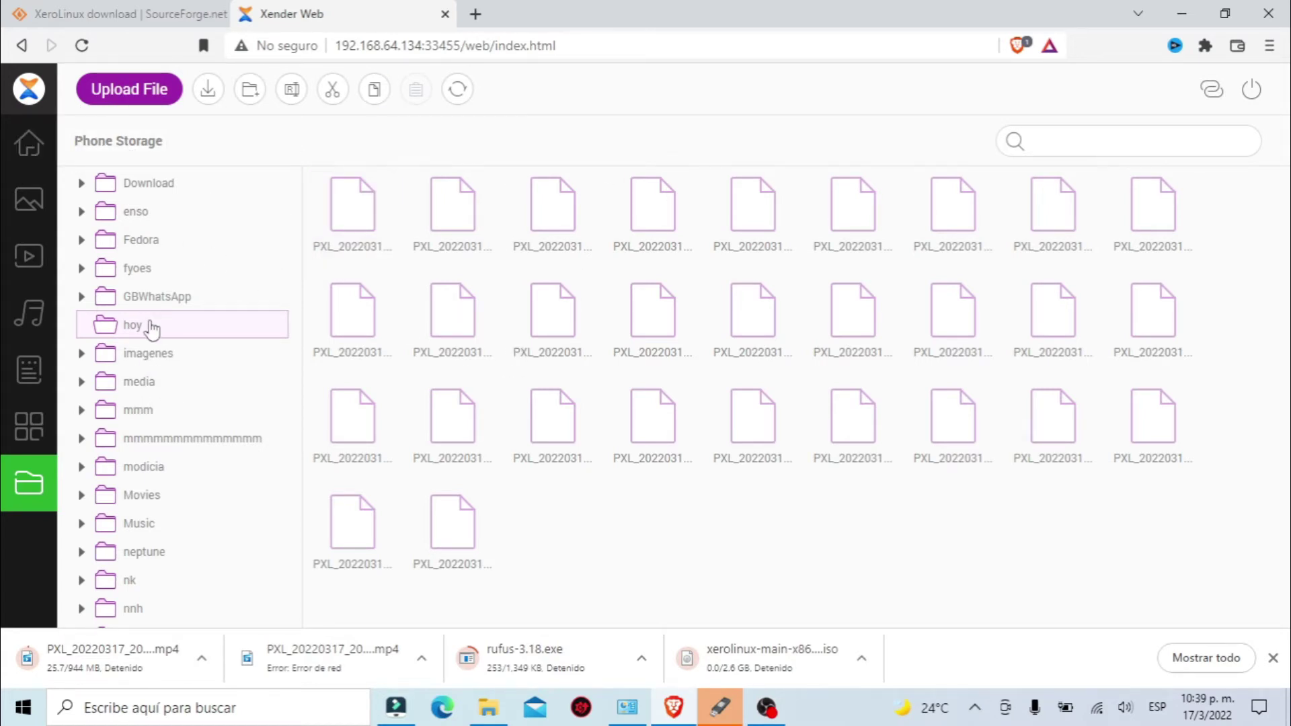
pyautogui.click(20, 44)
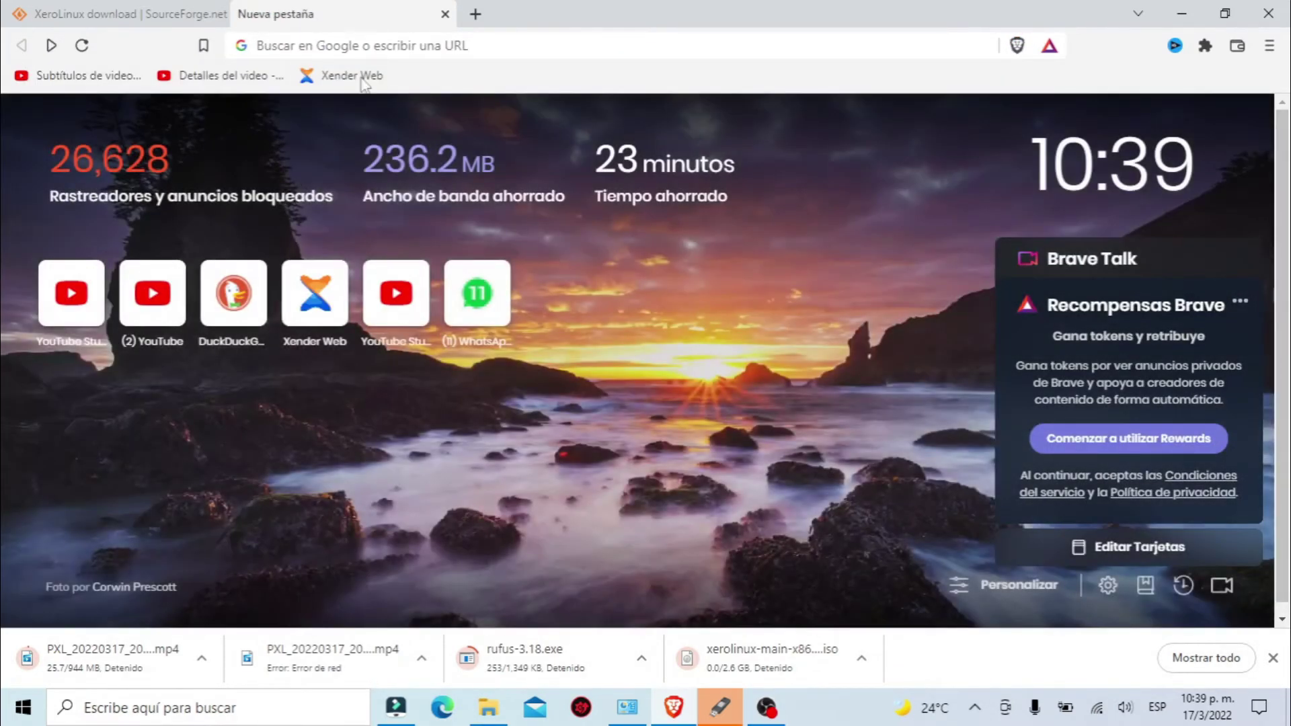
pyautogui.click(311, 290)
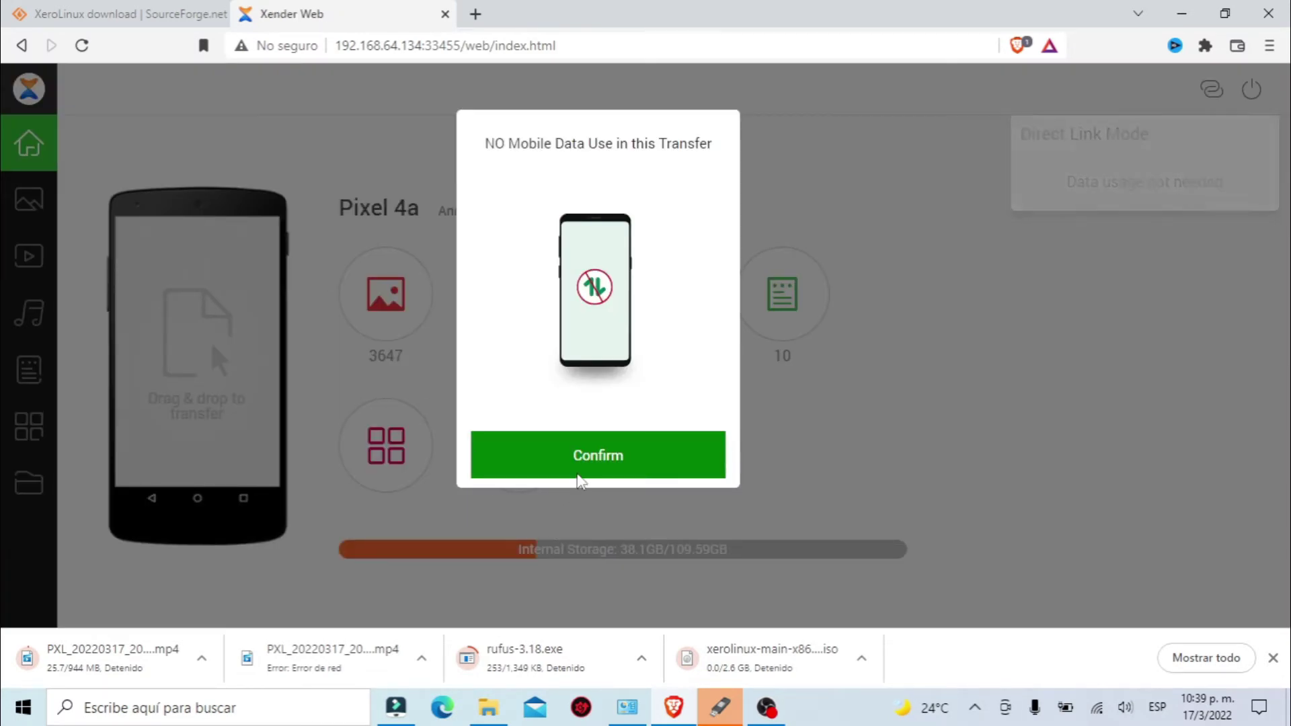
pyautogui.click(646, 457)
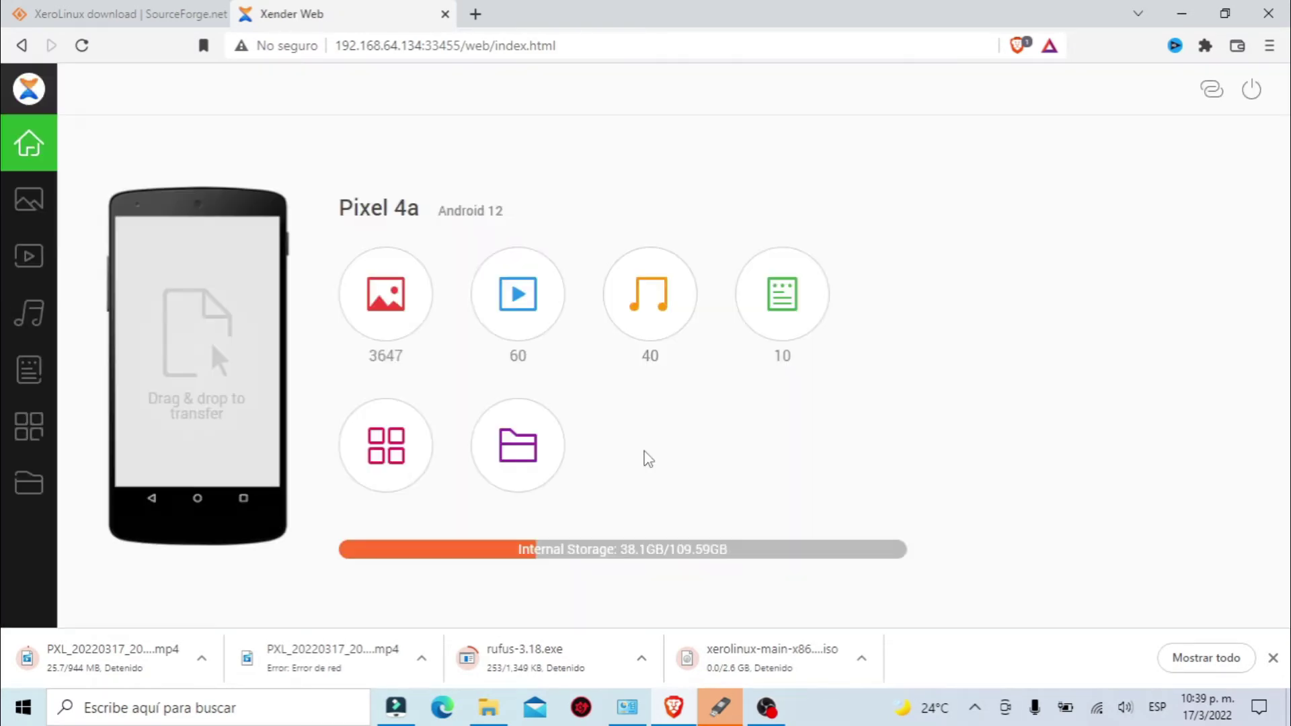
pyautogui.click(483, 460)
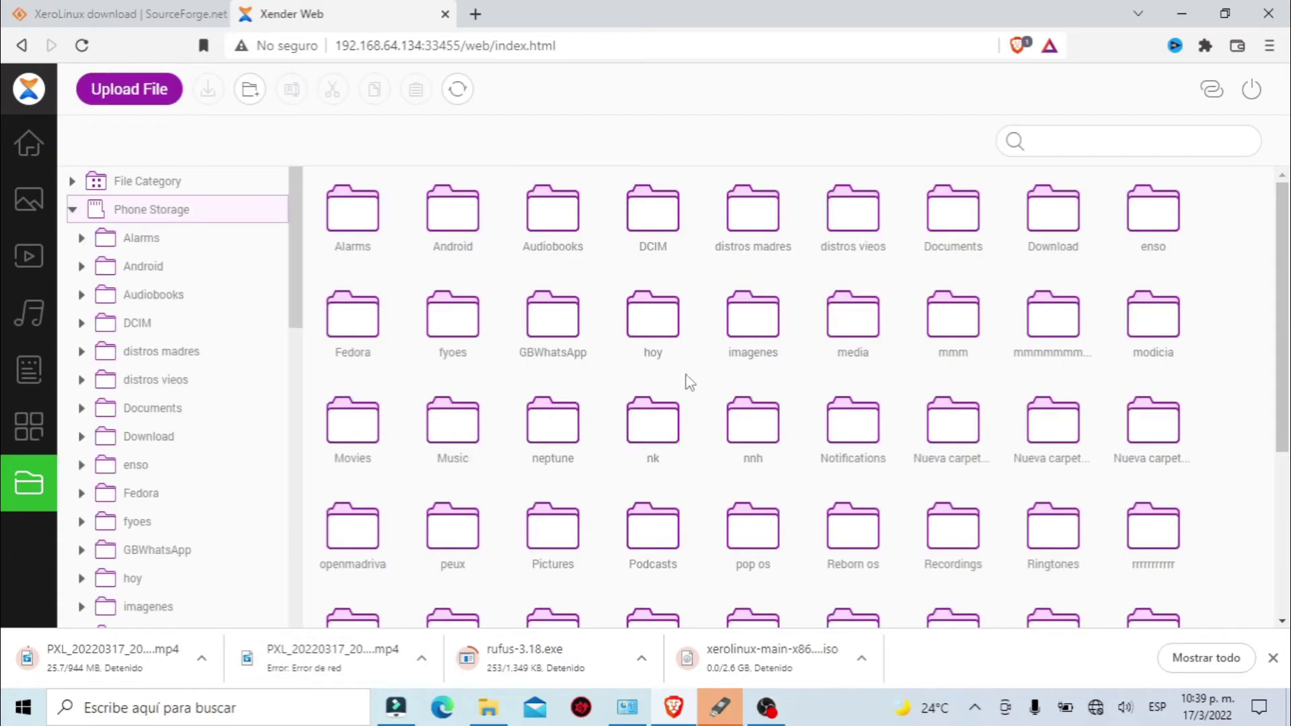
# Download the whole hoy folder to Escritorio with the file type Todos los archivos and pause its transfer.
pyautogui.click(662, 349)
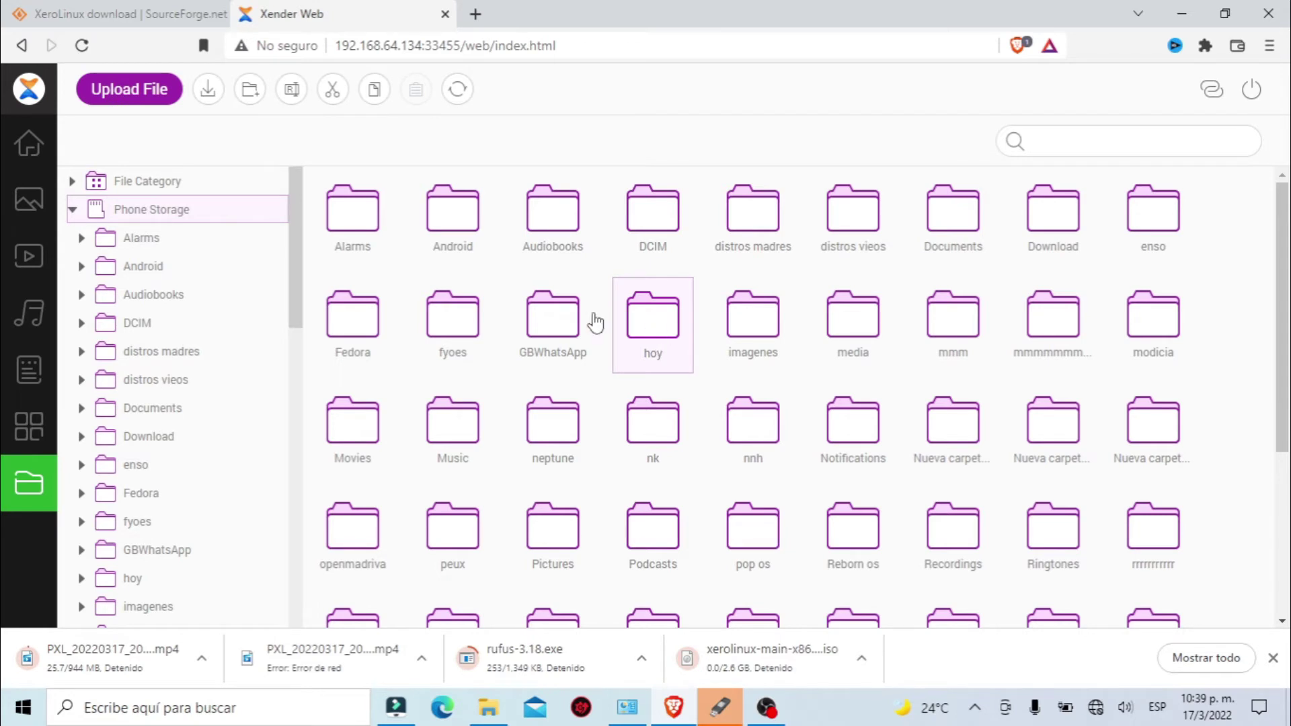
pyautogui.click(213, 92)
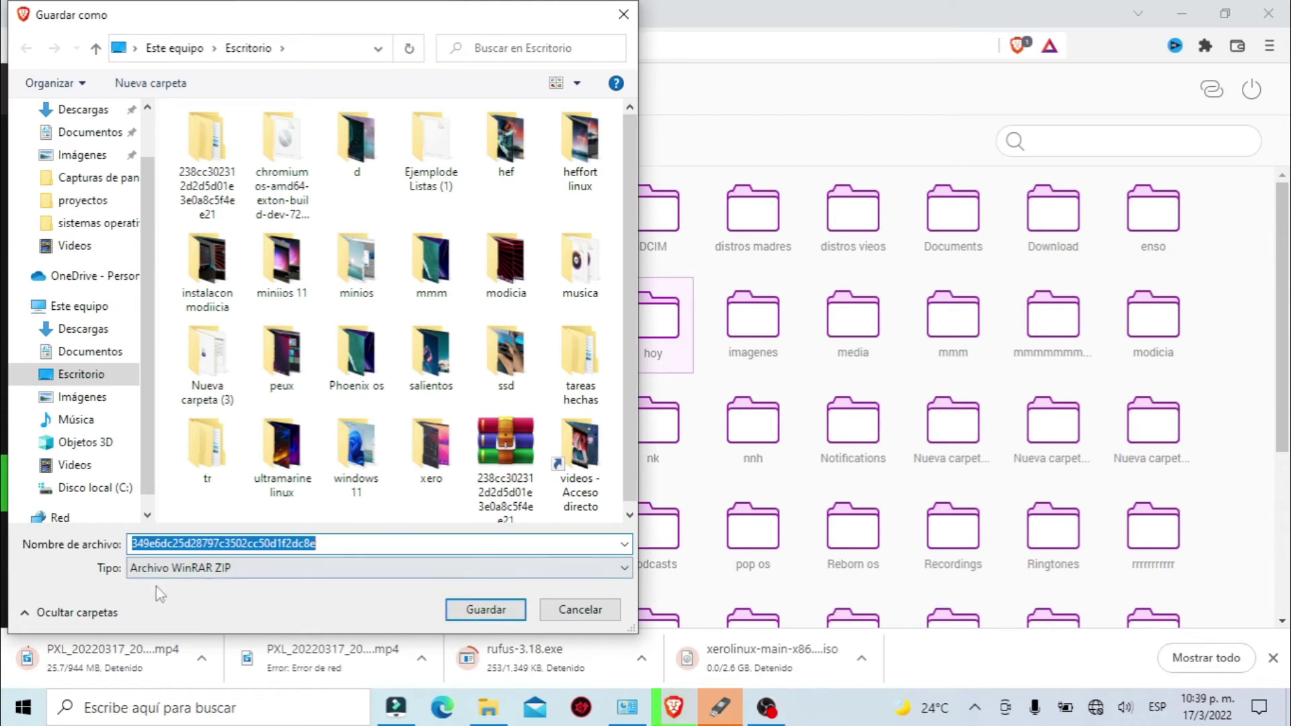
pyautogui.click(384, 571)
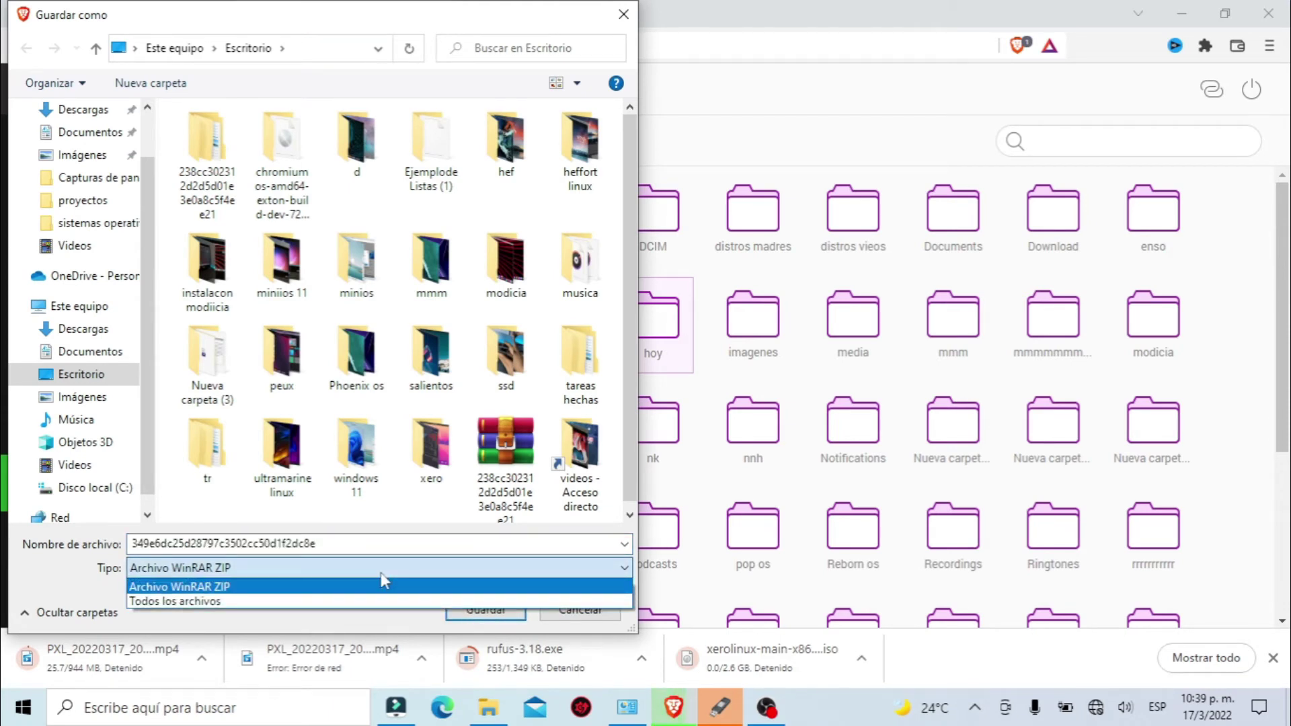
pyautogui.click(266, 602)
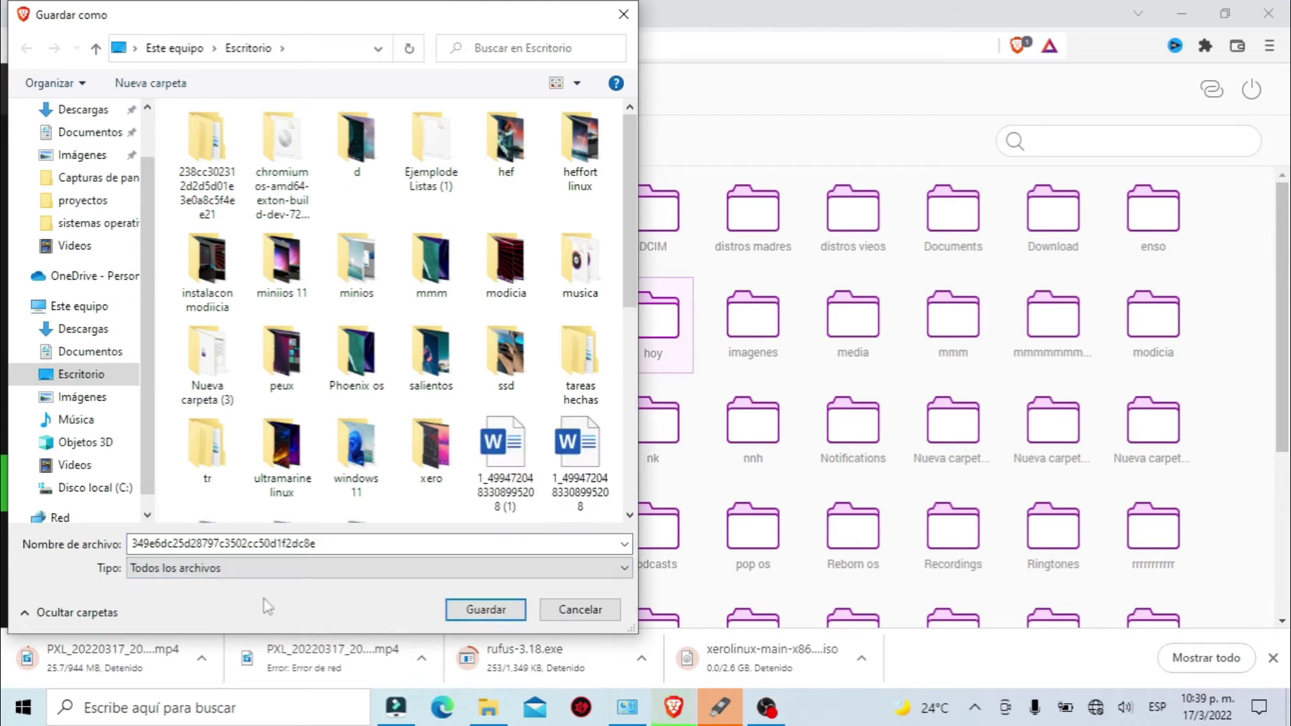
pyautogui.click(509, 613)
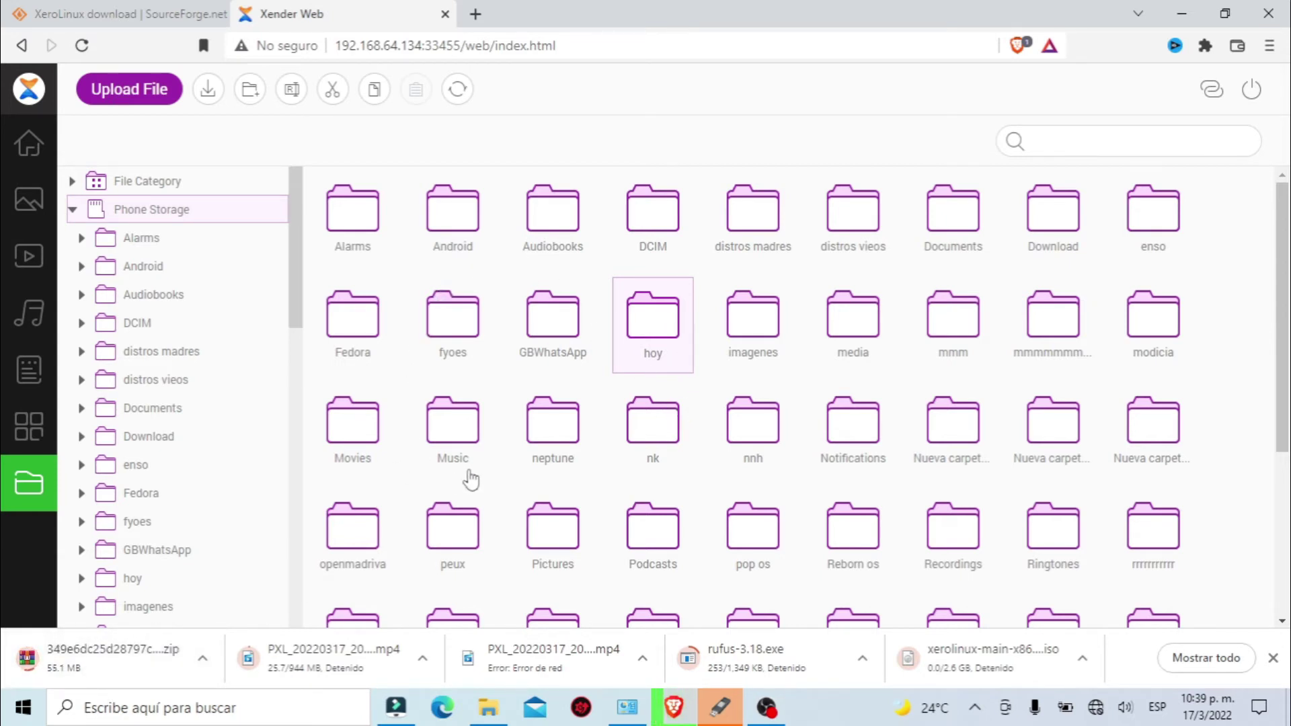
pyautogui.click(202, 659)
pyautogui.click(254, 573)
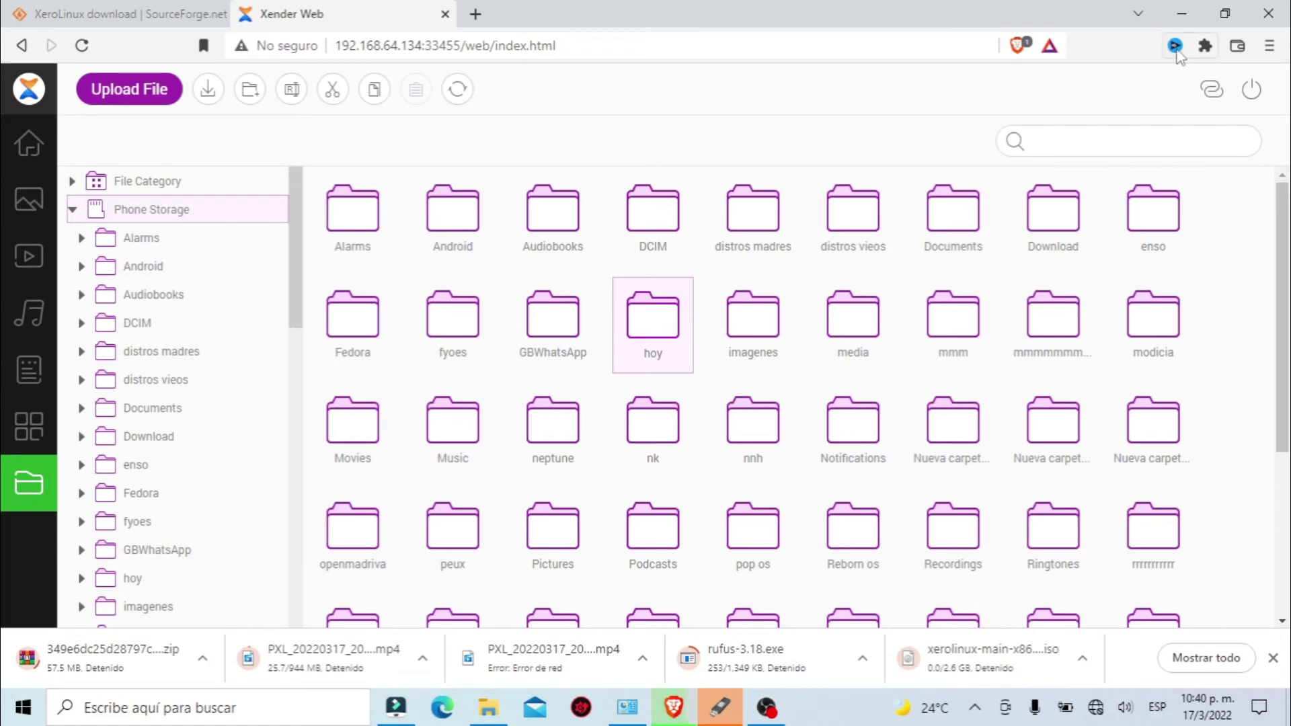
pyautogui.click(1203, 47)
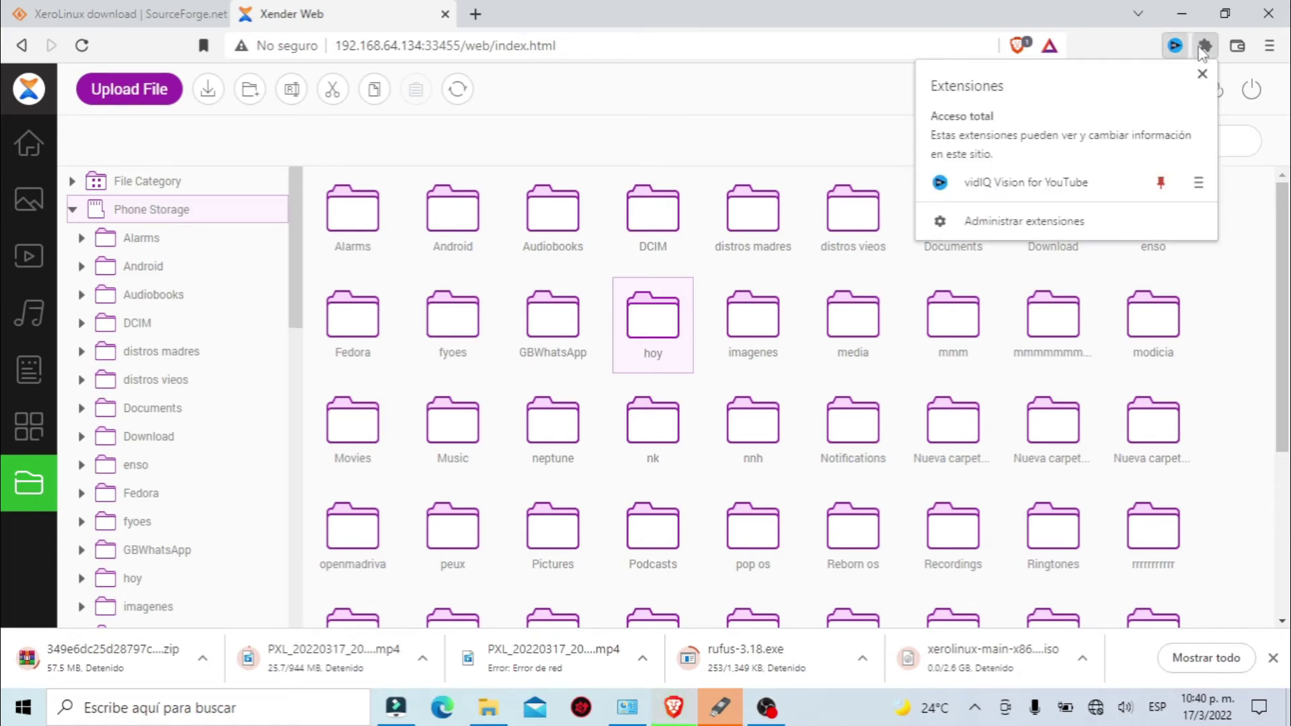
pyautogui.click(1025, 182)
pyautogui.click(325, 127)
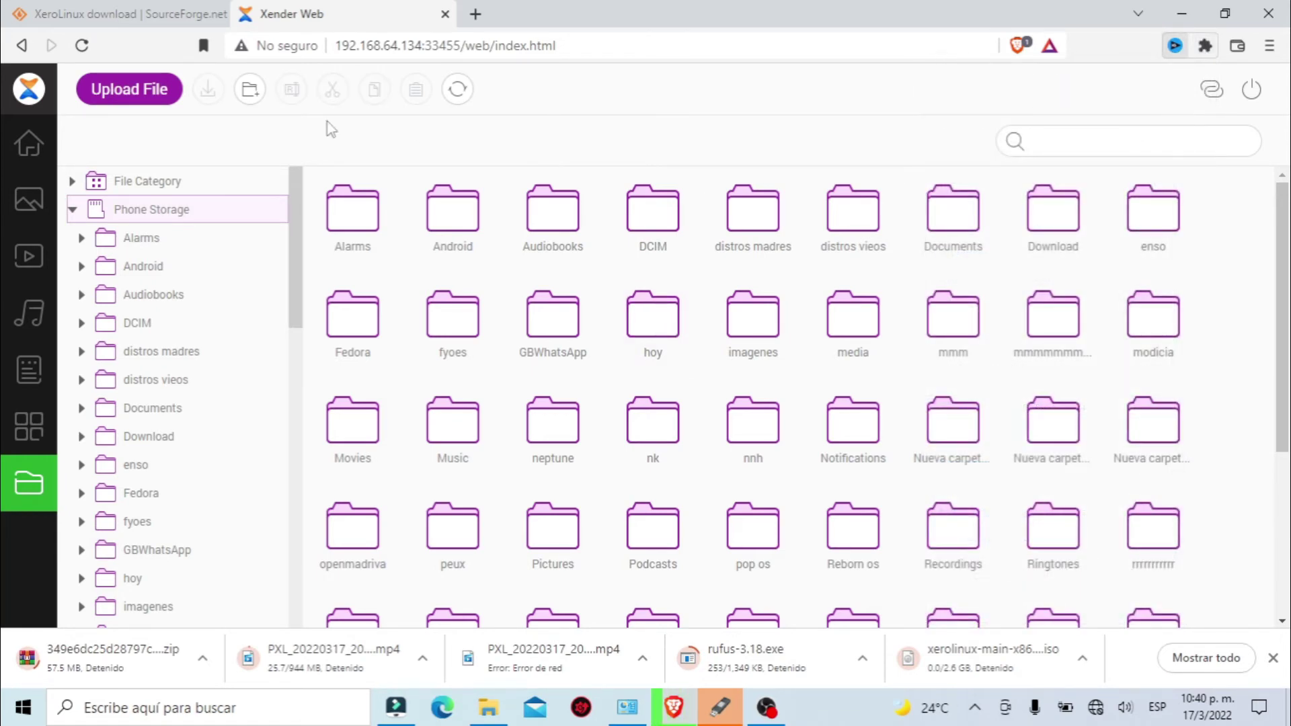
# Upload the EjemplodeListas (1) archive from Escritorio to the root of the phone's storage.
pyautogui.click(111, 97)
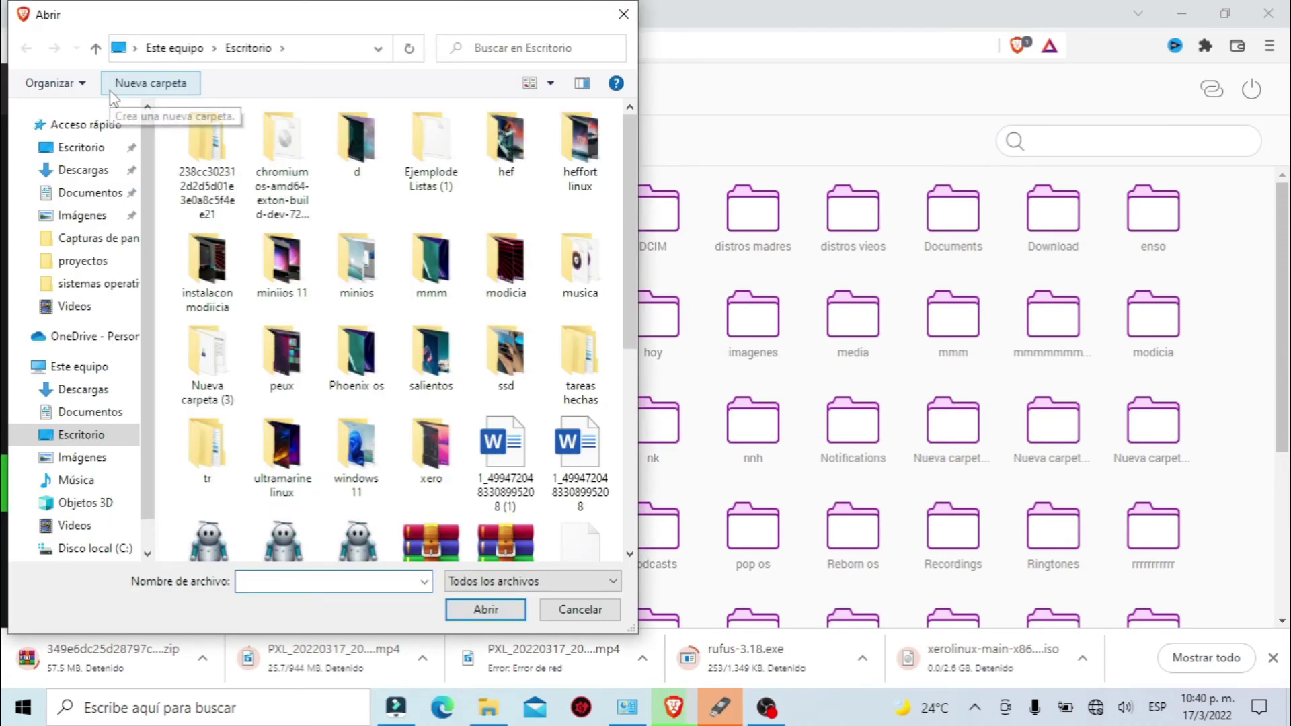
pyautogui.scroll(-5, 363, 345)
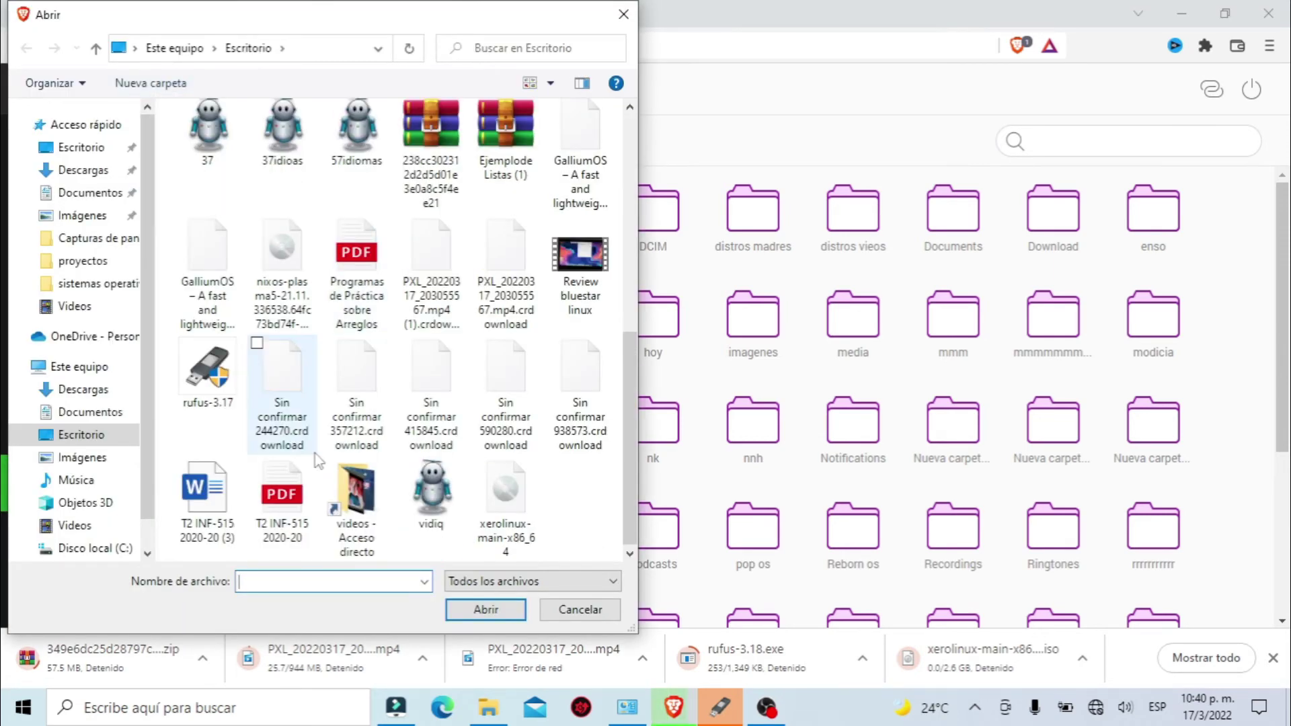
pyautogui.click(582, 277)
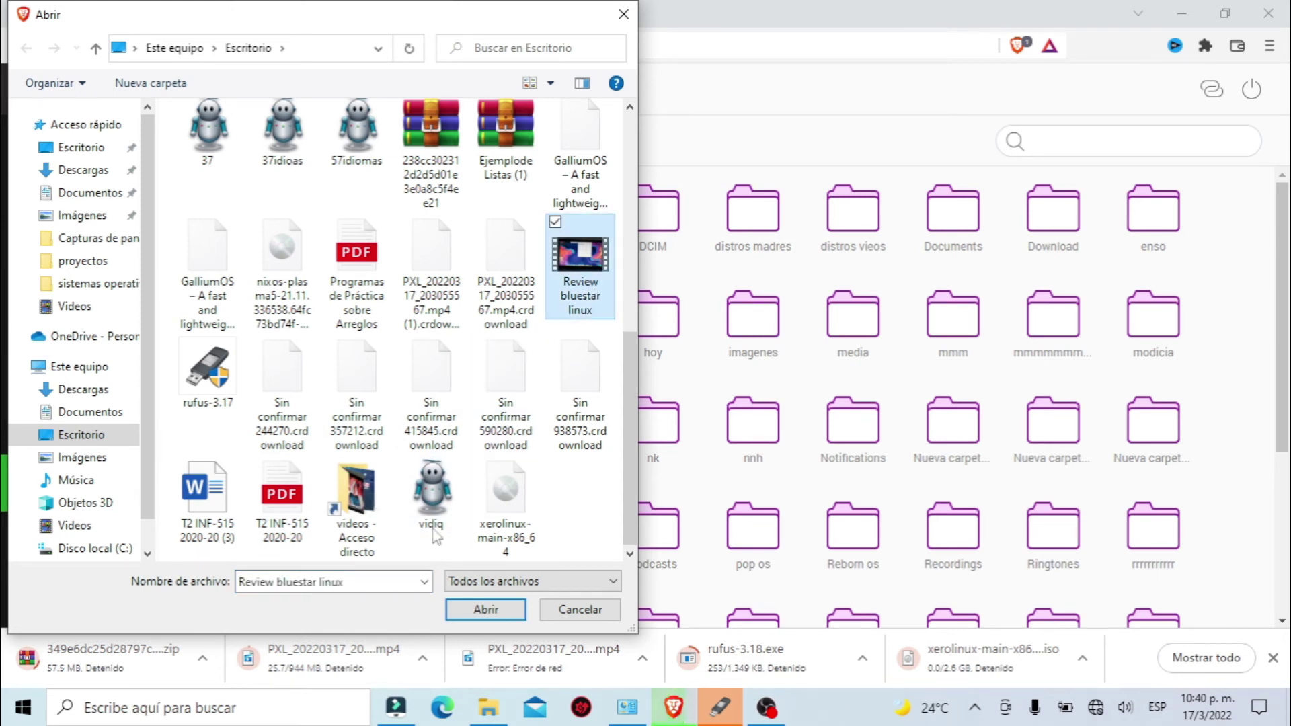
pyautogui.click(506, 137)
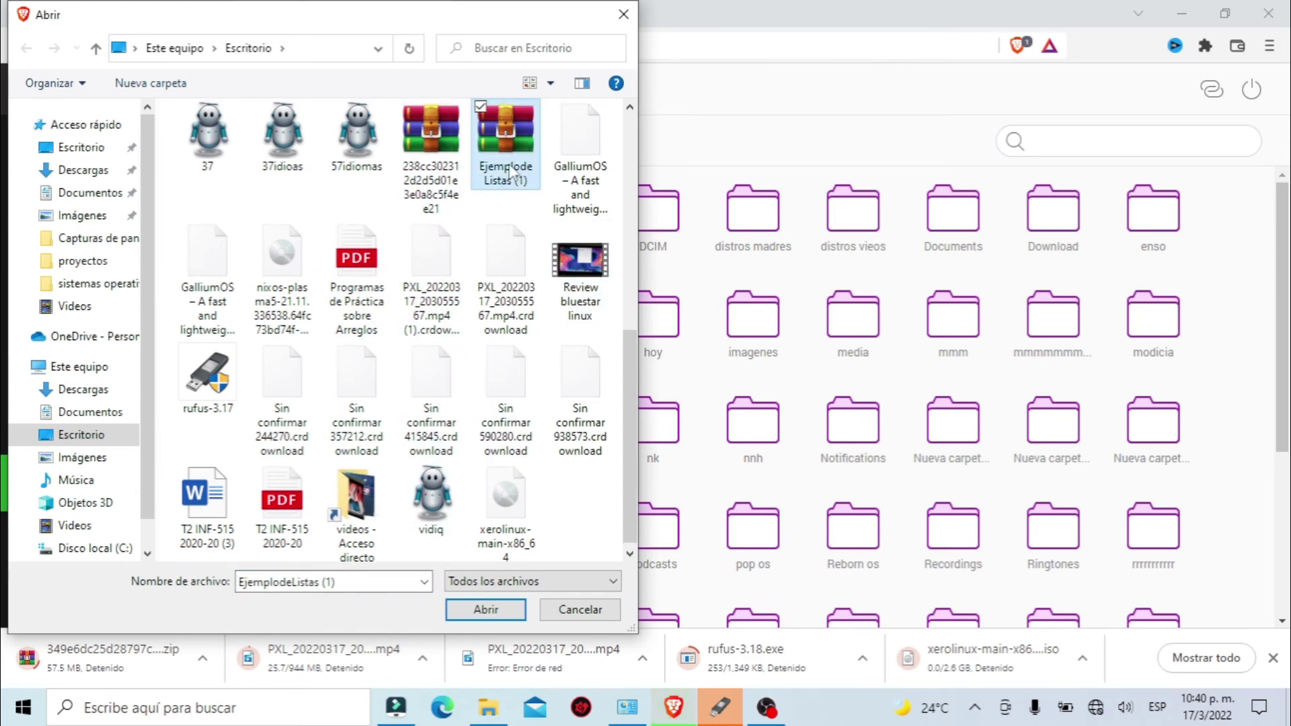
pyautogui.click(481, 611)
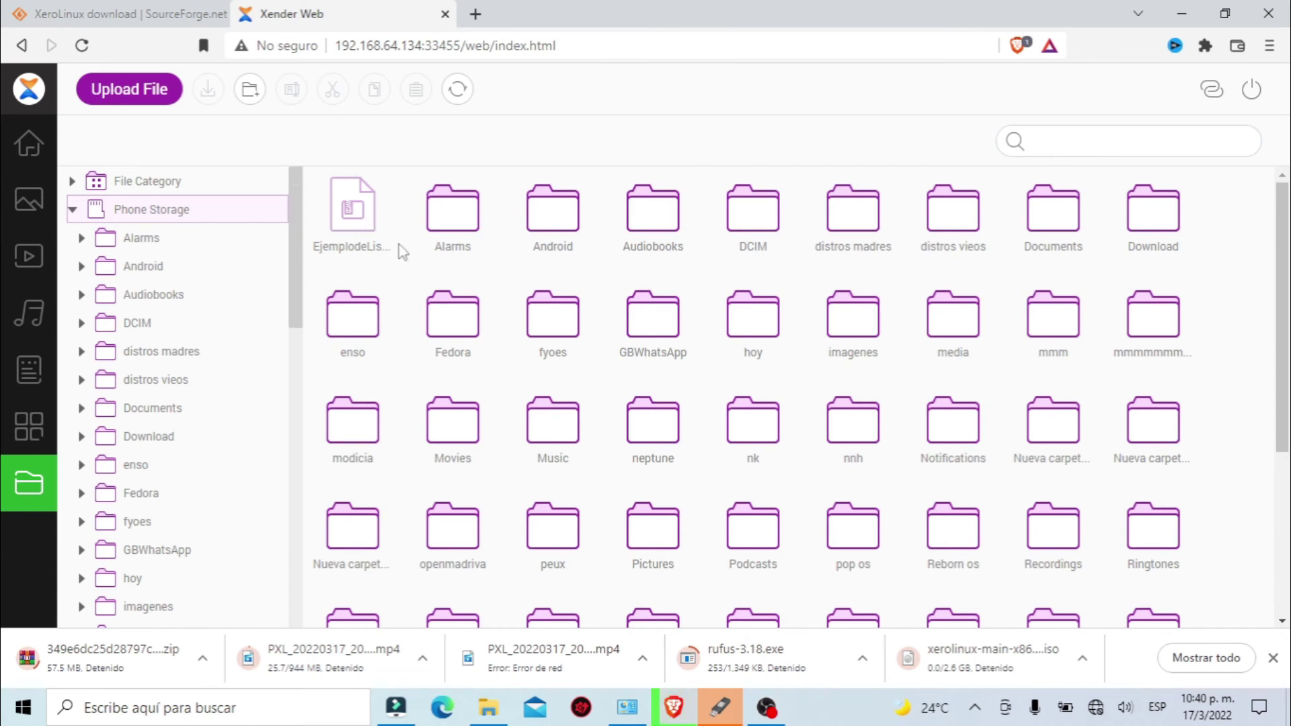
# Download the hoy folder from the phone's storage to Escritorio as a WinRAR ZIP archive named hoy.
pyautogui.scroll(-1, 462, 414)
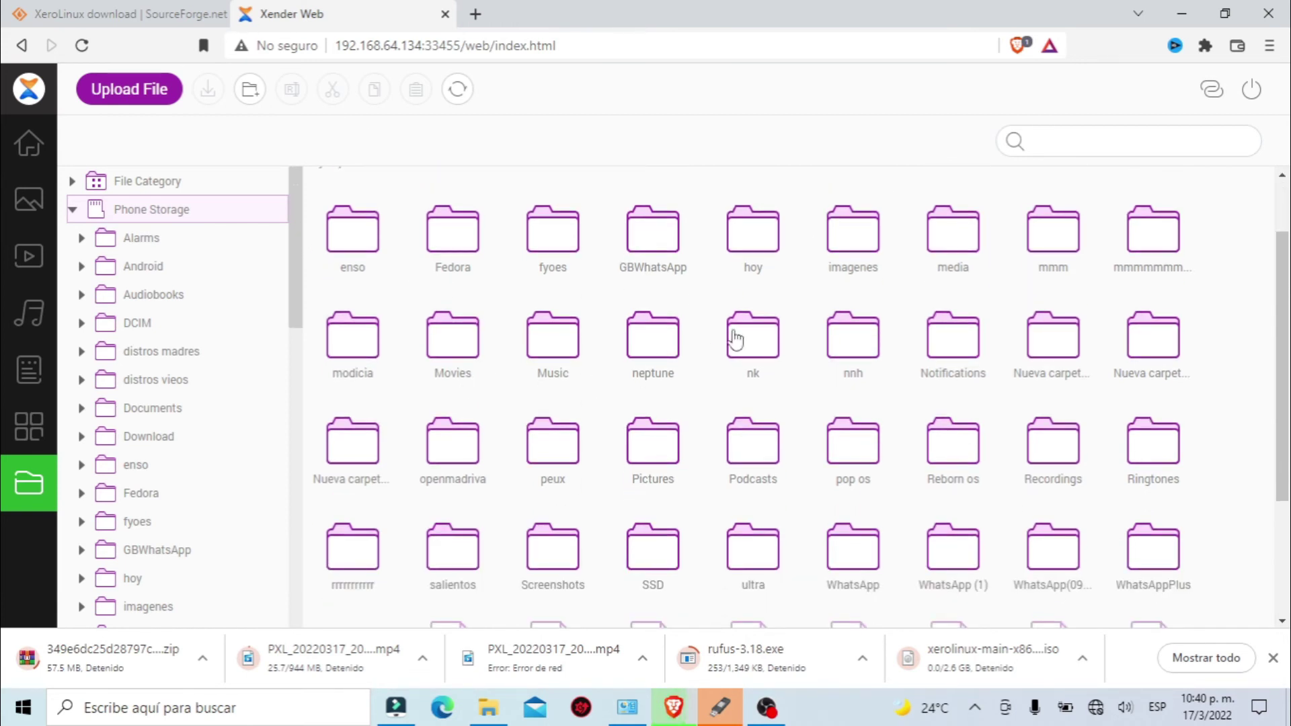
pyautogui.click(756, 261)
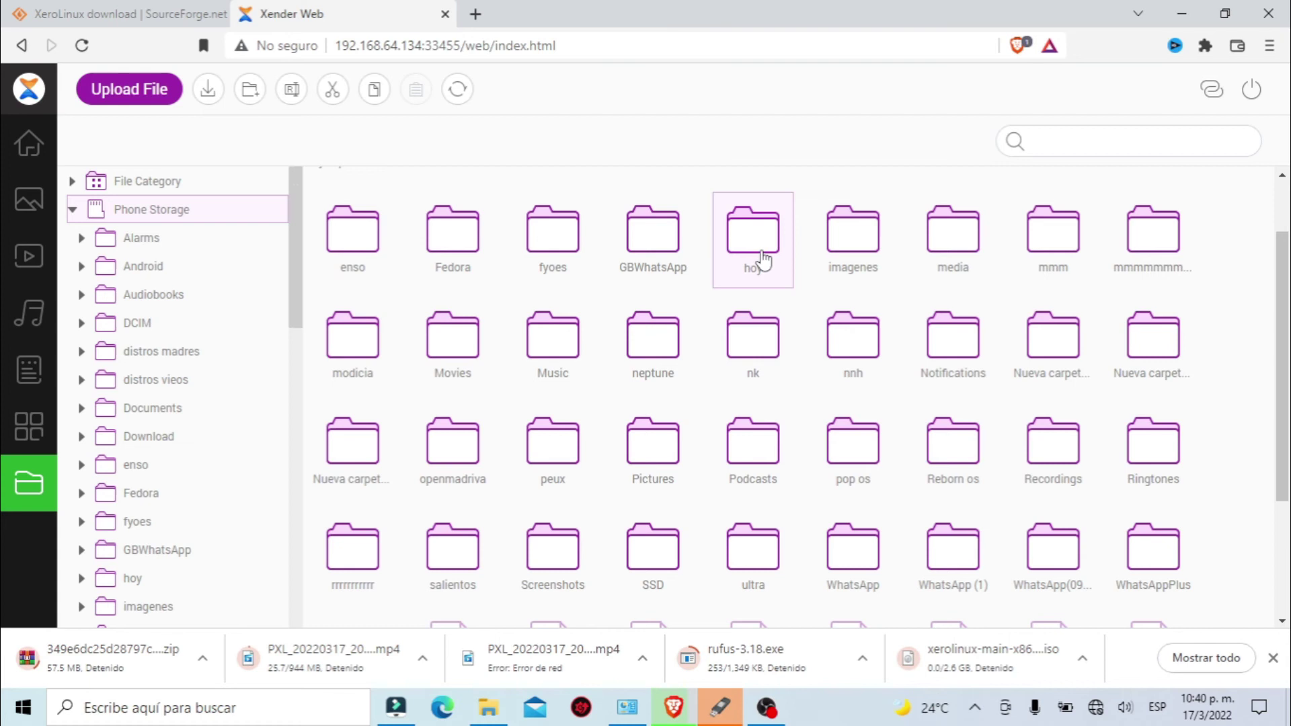
pyautogui.click(208, 91)
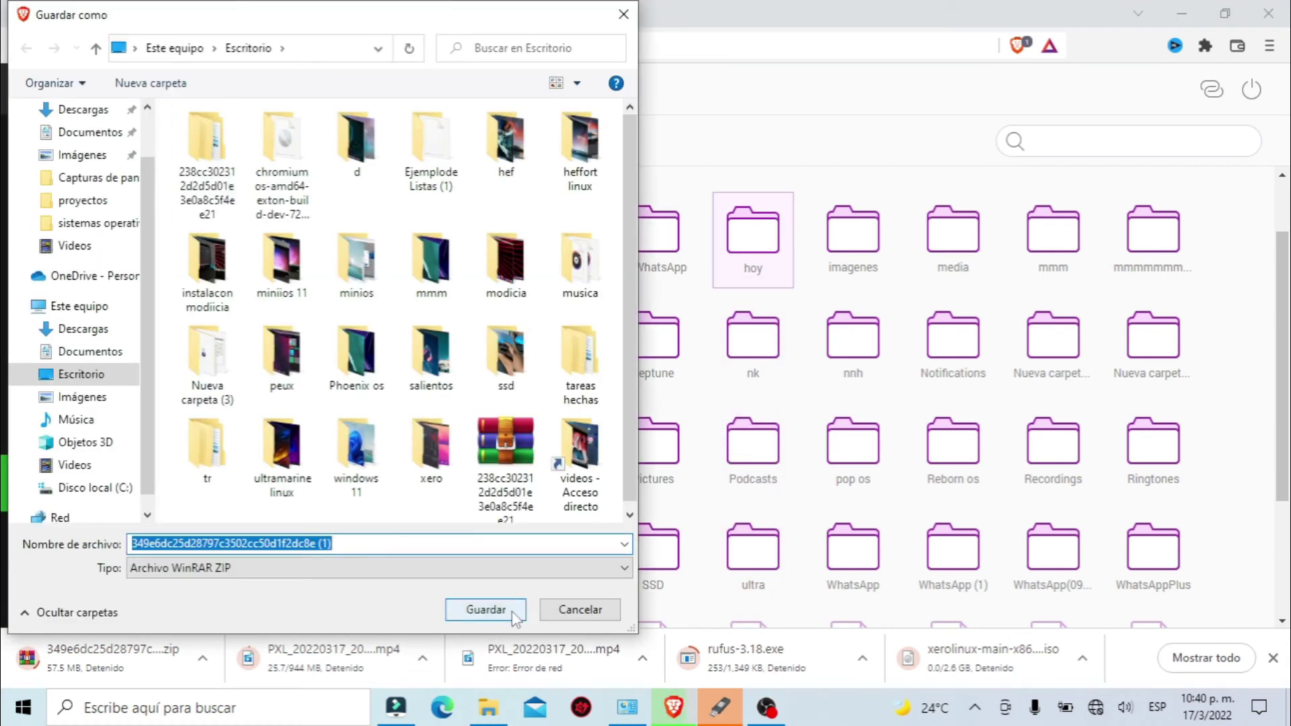
pyautogui.click(388, 550)
pyautogui.press('BackSpace')
pyautogui.press('BackSpace')
pyautogui.press('BackSpace')
pyautogui.press('BackSpace')
pyautogui.press('BackSpace')
pyautogui.press('BackSpace')
pyautogui.press('BackSpace')
pyautogui.press('BackSpace')
pyautogui.press('BackSpace')
pyautogui.press('BackSpace')
pyautogui.press('BackSpace')
pyautogui.press('BackSpace')
pyautogui.press('BackSpace')
pyautogui.press('BackSpace')
pyautogui.press('BackSpace')
pyautogui.press('BackSpace')
pyautogui.press('BackSpace')
pyautogui.press('BackSpace')
pyautogui.press('BackSpace')
pyautogui.press('BackSpace')
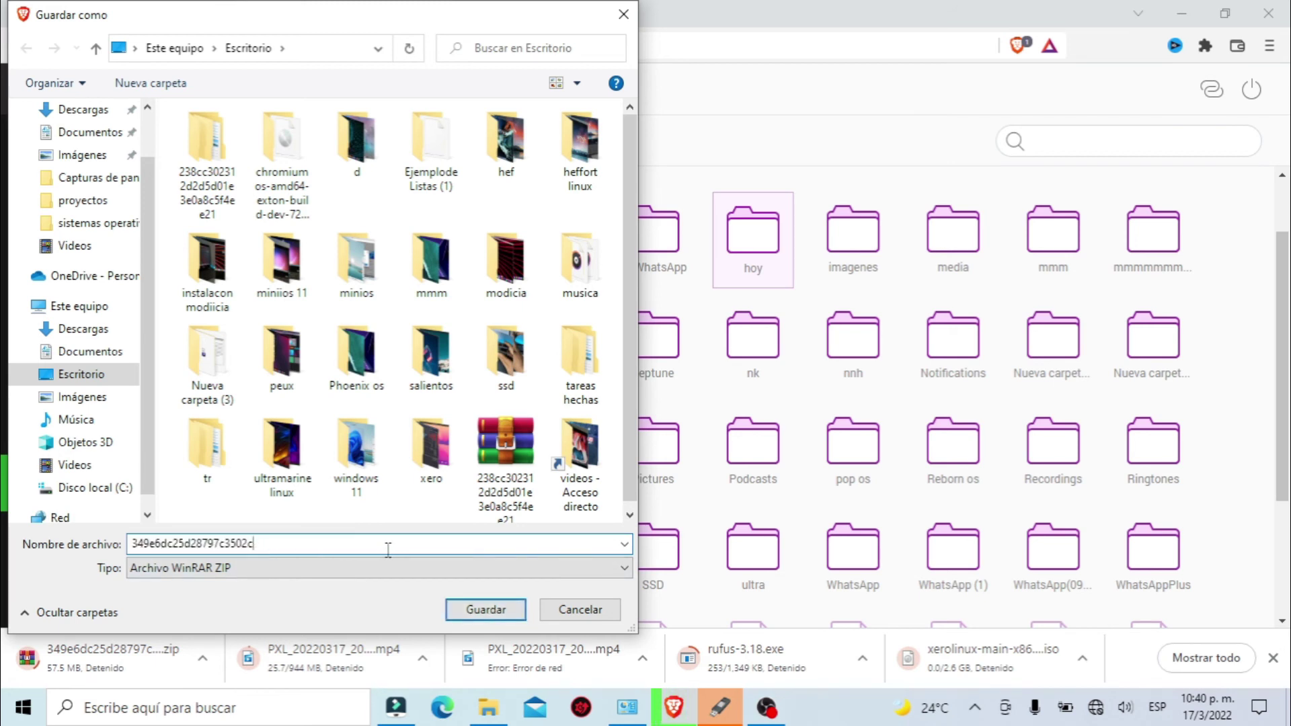
pyautogui.write('hoy')
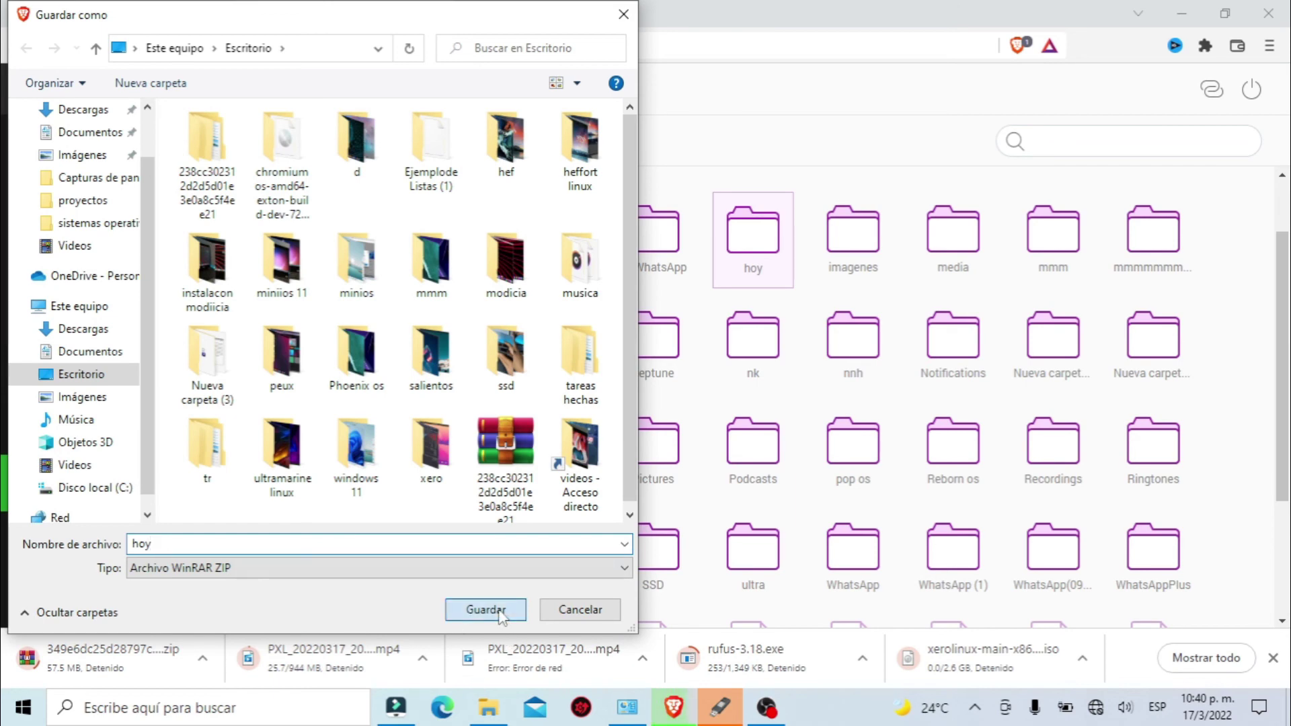
pyautogui.click(501, 613)
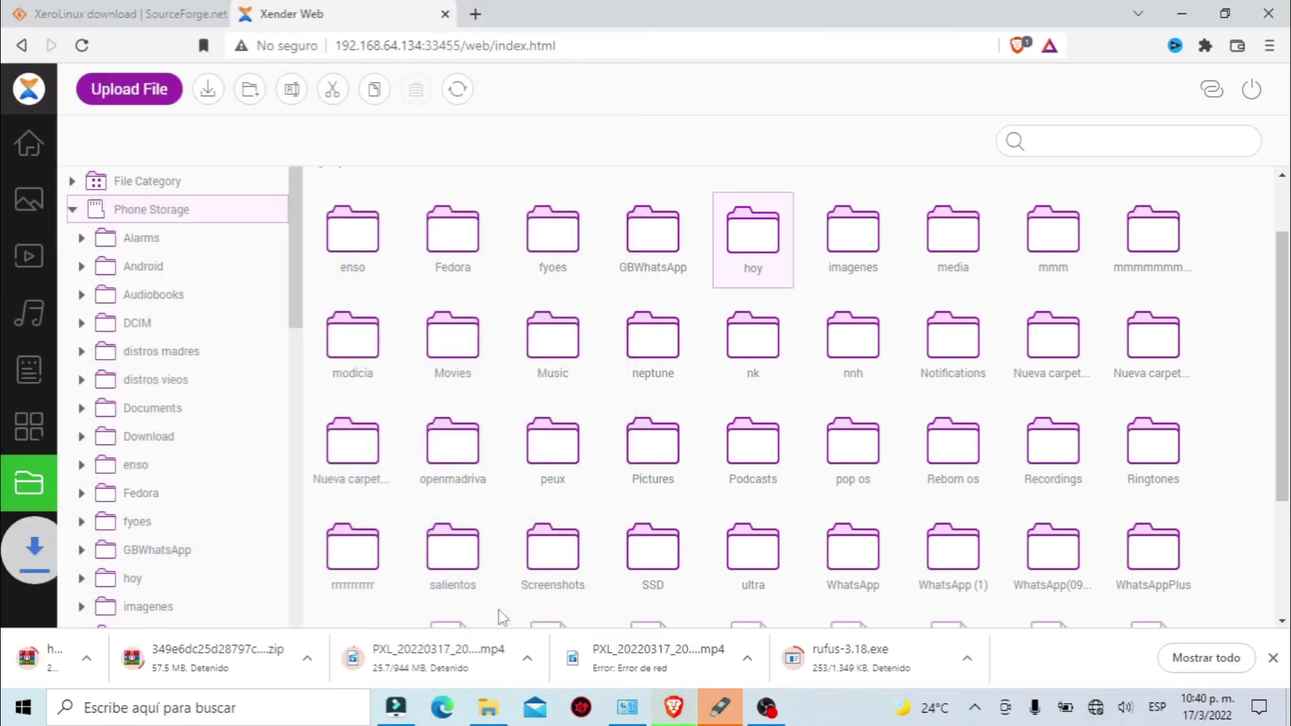